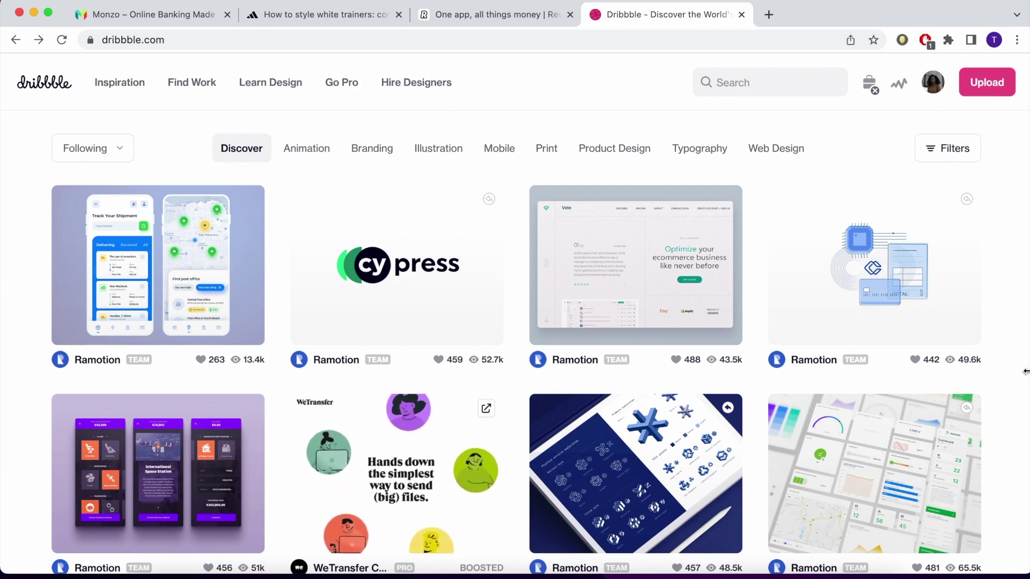
# Narrow the Dribbble window until the shot grid reflows into fewer columns.
pyautogui.moveTo(1024, 371); pyautogui.dragTo(402, 265)
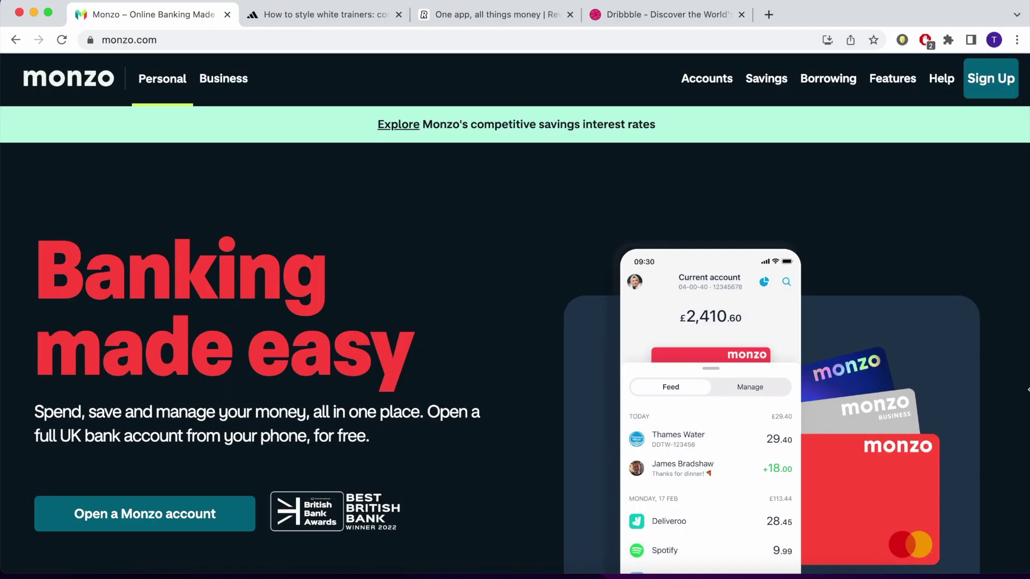
# Narrow the Monzo window step by step down to a phone-like width.
pyautogui.moveTo(1026, 389); pyautogui.dragTo(1020, 388)
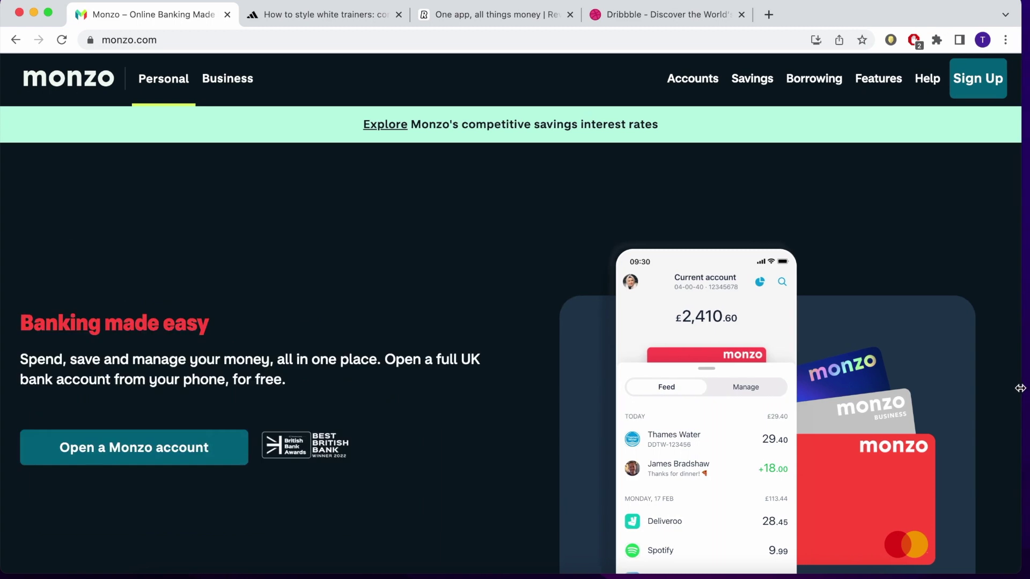
pyautogui.moveTo(1020, 388); pyautogui.dragTo(945, 376)
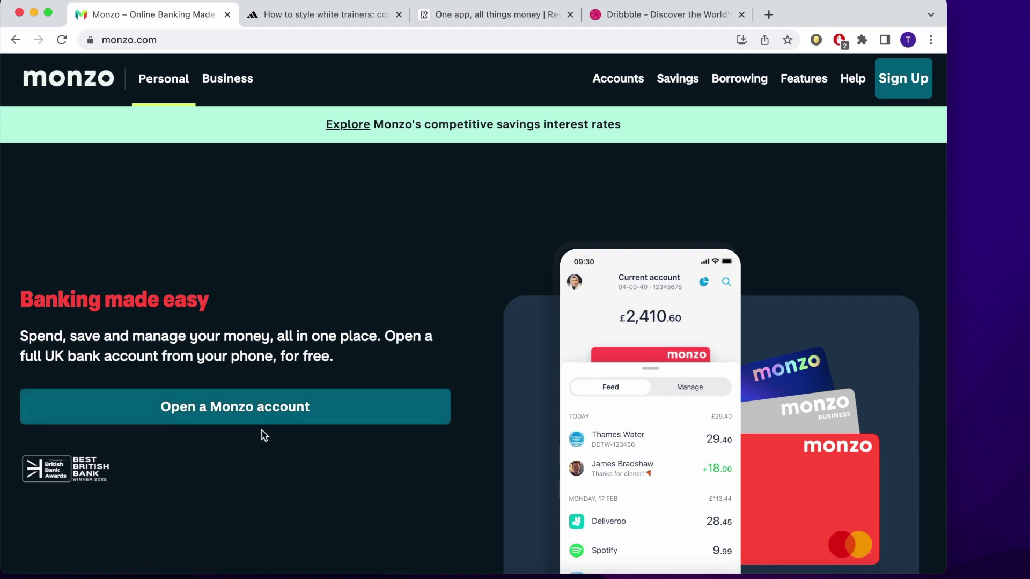
pyautogui.moveTo(946, 380); pyautogui.dragTo(575, 376)
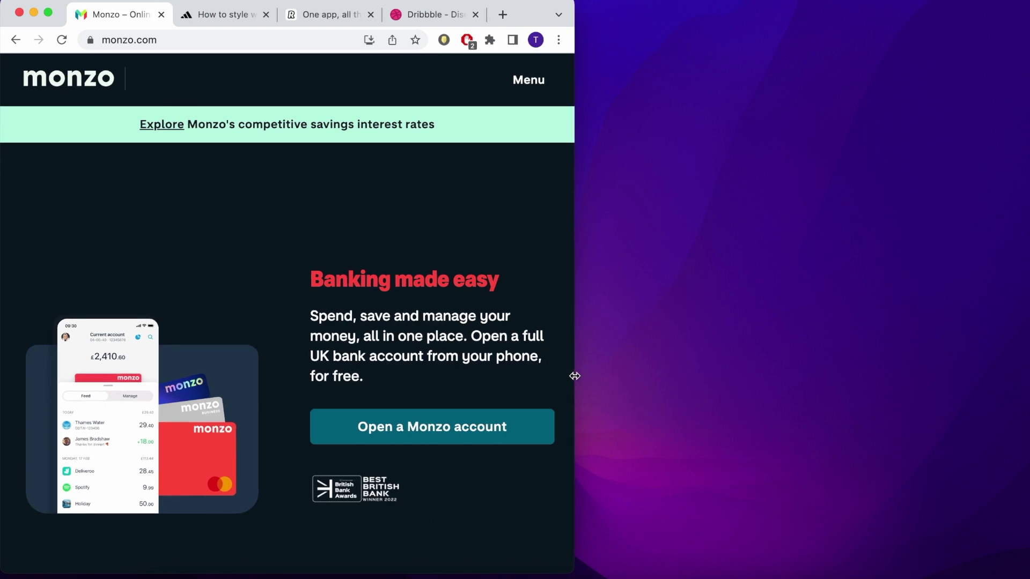
pyautogui.moveTo(574, 376); pyautogui.dragTo(573, 375)
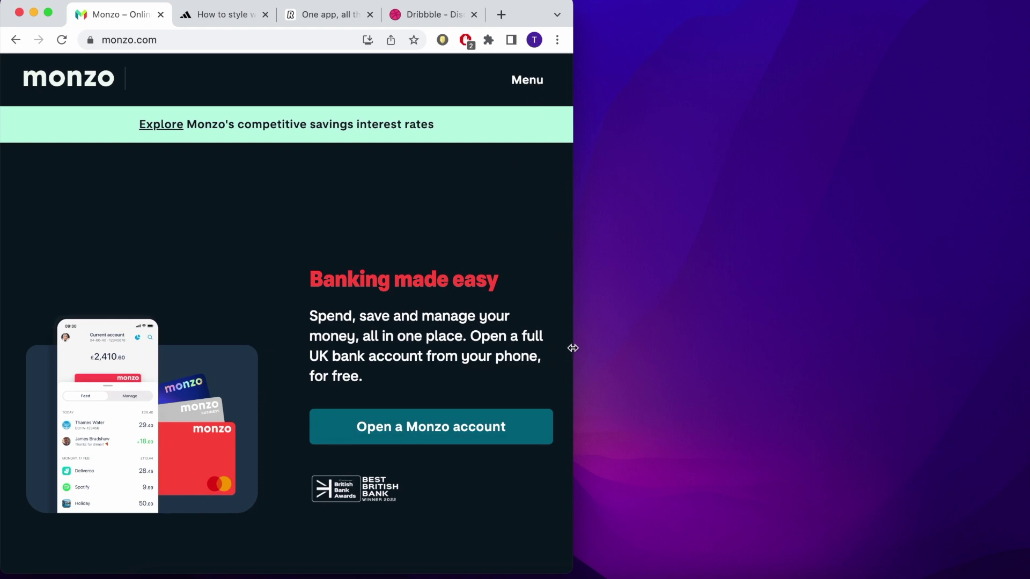
pyautogui.moveTo(570, 347); pyautogui.dragTo(379, 345)
# Scroll through Monzo's stacked mobile layout, then widen the window back to full width.
pyautogui.scroll(-3, 261, 369)
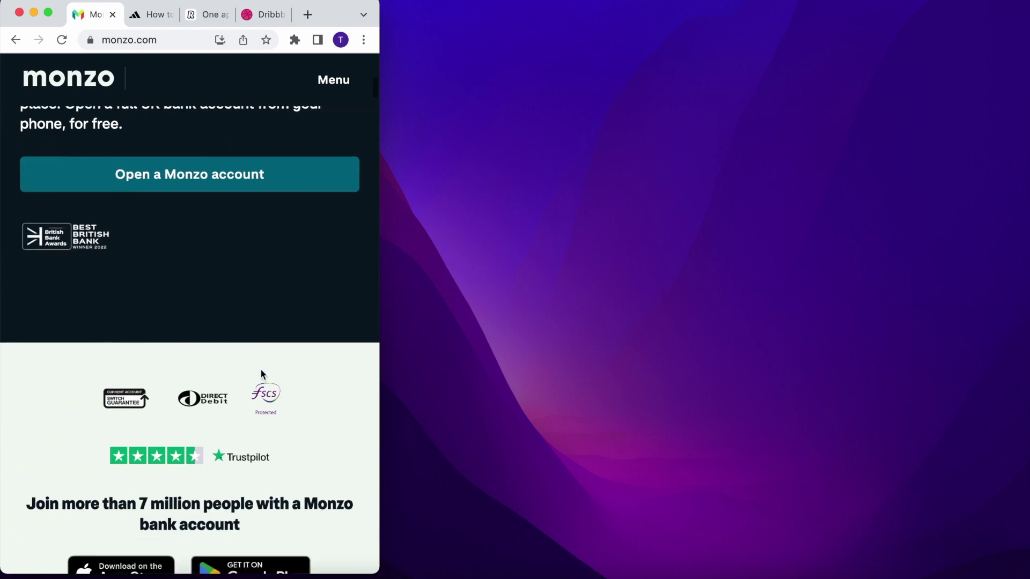
pyautogui.scroll(-15, 262, 374)
pyautogui.scroll(14, 262, 373)
pyautogui.scroll(5, 261, 369)
pyautogui.moveTo(378, 311); pyautogui.dragTo(1027, 370)
# Switch to the Revolut homepage, narrow the window and scroll the reflowed page.
pyautogui.hotkey('ctrl', 'Tab')
pyautogui.hotkey('ctrl', 'Tab')
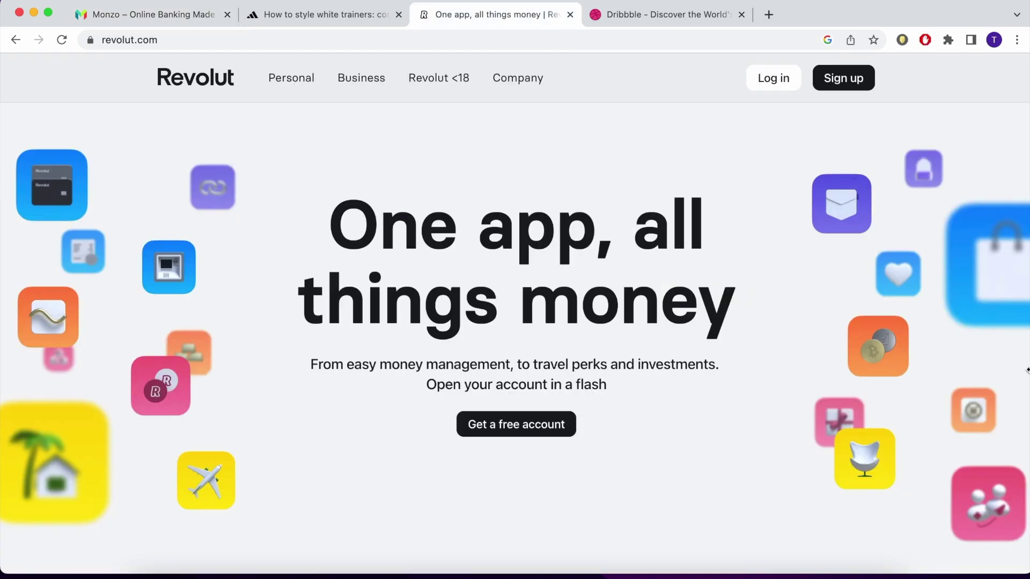
pyautogui.moveTo(1027, 370); pyautogui.dragTo(718, 335)
pyautogui.scroll(-10, 568, 388)
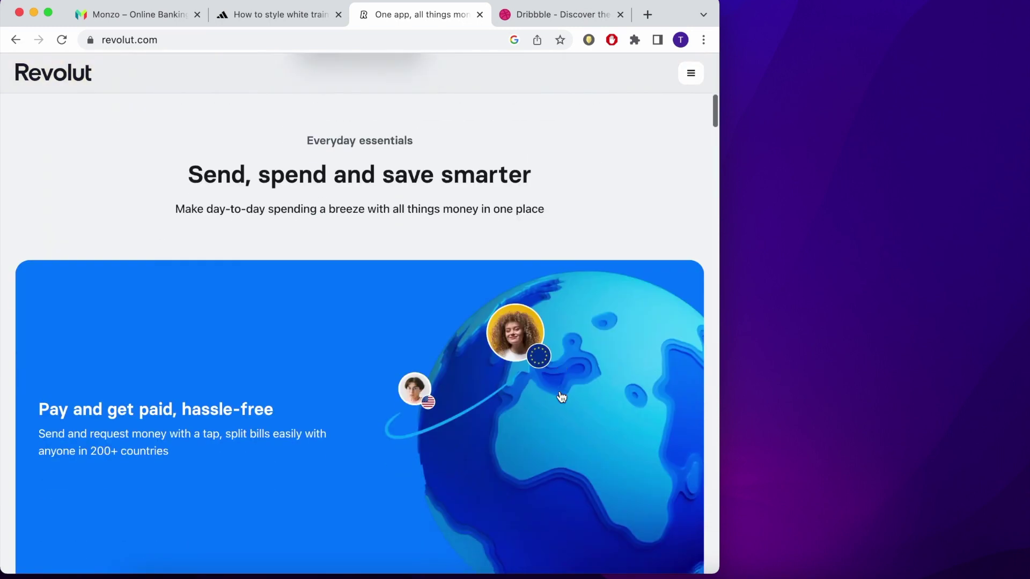
pyautogui.scroll(10, 561, 397)
pyautogui.scroll(-4, 560, 395)
pyautogui.scroll(2, 559, 395)
# Adjust the window width slightly and scroll Revolut again to compare layouts.
pyautogui.moveTo(719, 332)
pyautogui.mouseDown()
pyautogui.moveTo(772, 335)
pyautogui.moveTo(715, 321)
pyautogui.mouseUp()
pyautogui.scroll(1, 443, 358)
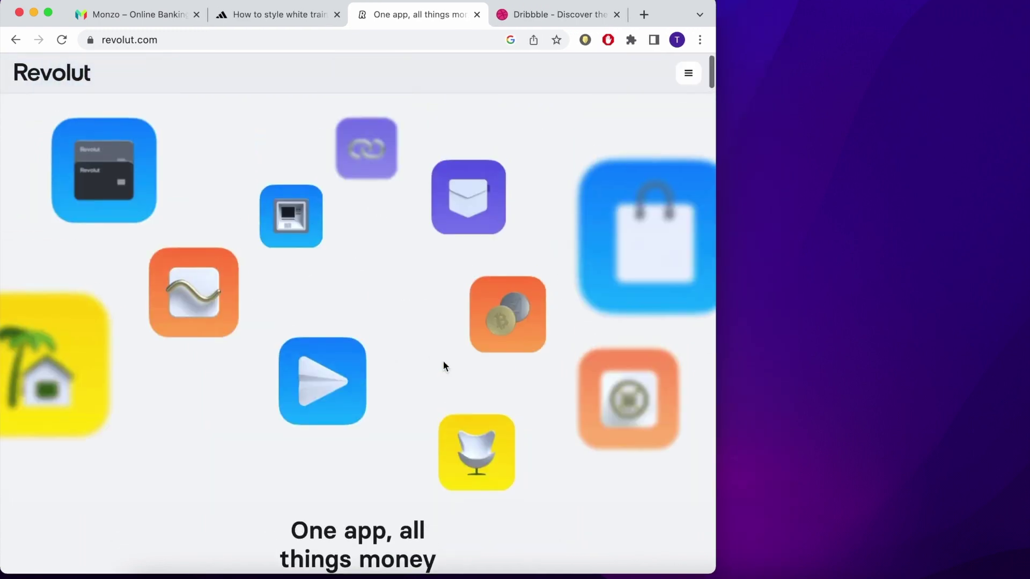
pyautogui.scroll(-10, 443, 358)
pyautogui.scroll(-10, 444, 365)
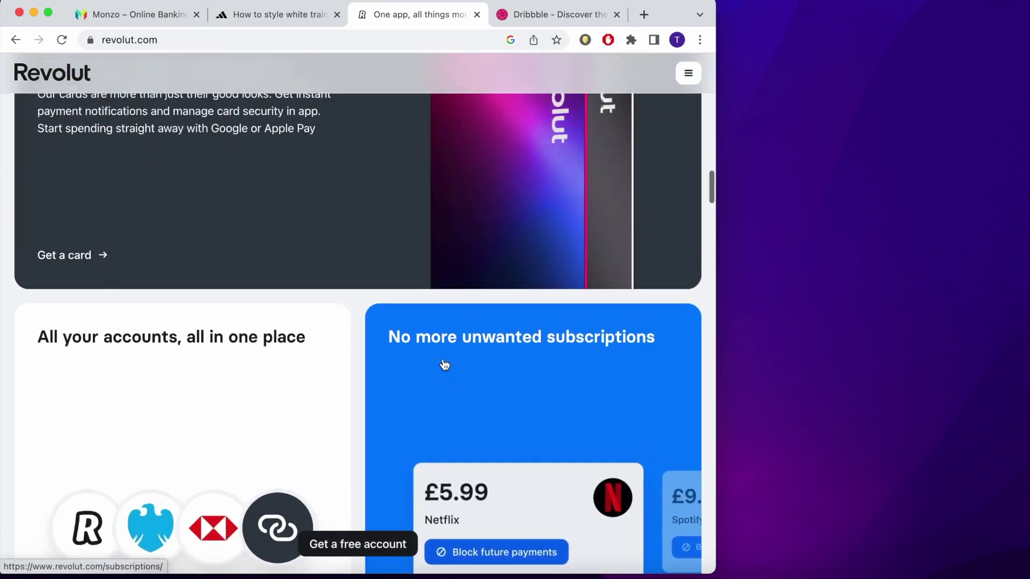
pyautogui.scroll(-5, 444, 365)
pyautogui.scroll(20, 444, 365)
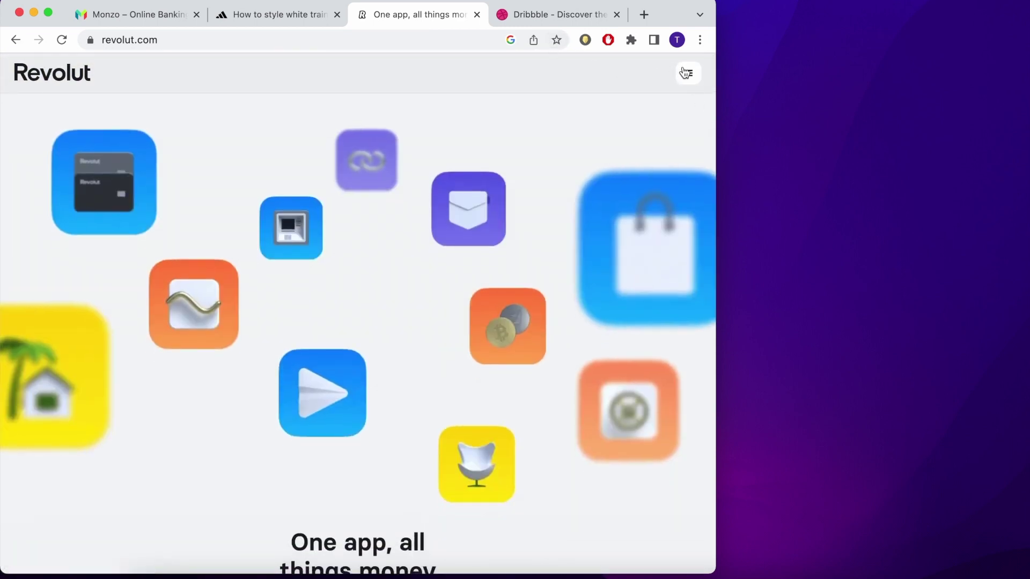
# Narrow Revolut to tablet width, scroll it, widen back, then open the adidas white trainers article.
pyautogui.moveTo(718, 157); pyautogui.dragTo(483, 174)
pyautogui.scroll(-20, 368, 313)
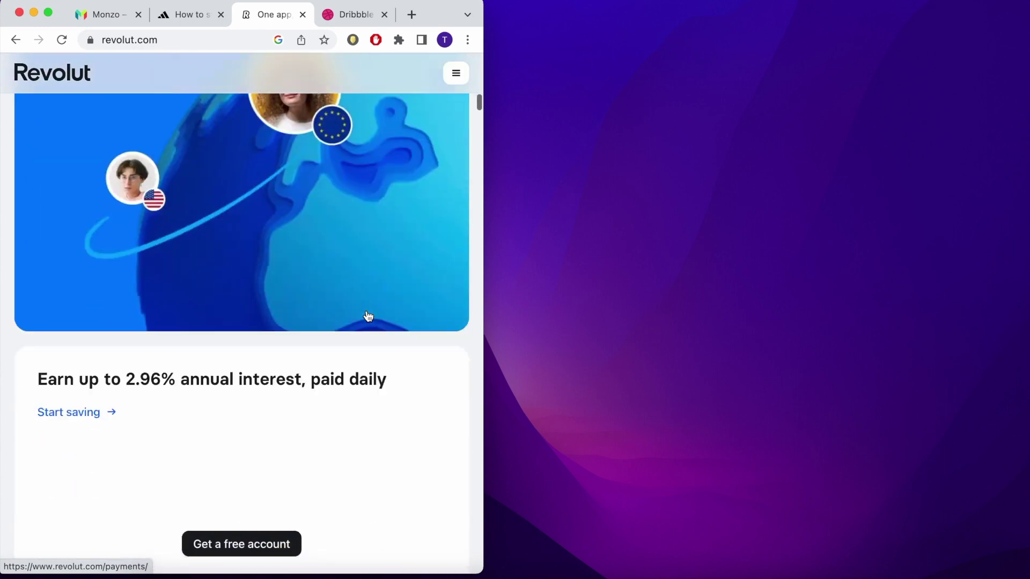
pyautogui.scroll(-10, 368, 312)
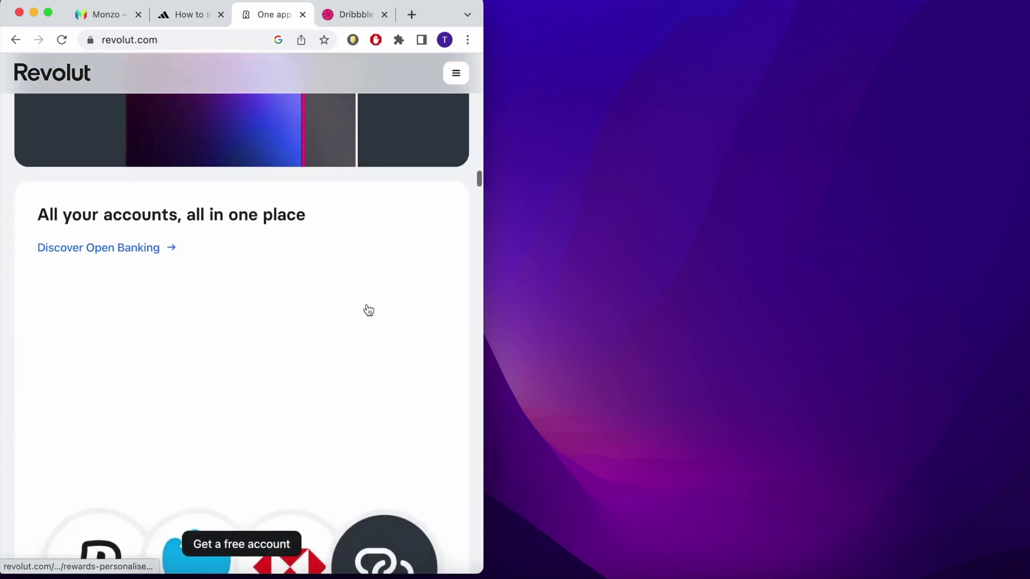
pyautogui.scroll(5, 364, 322)
pyautogui.scroll(15, 359, 338)
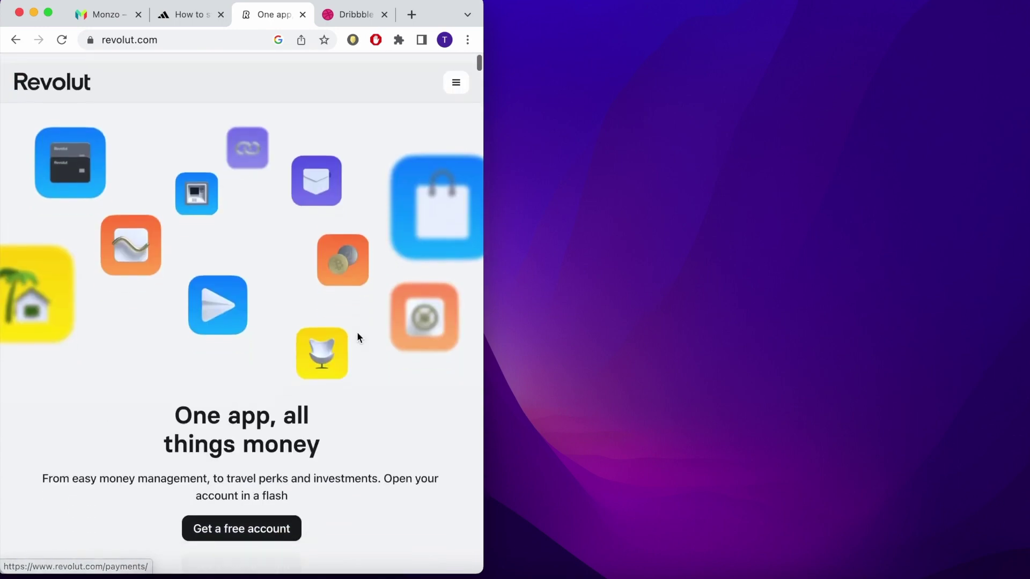
pyautogui.moveTo(478, 349); pyautogui.dragTo(1023, 297)
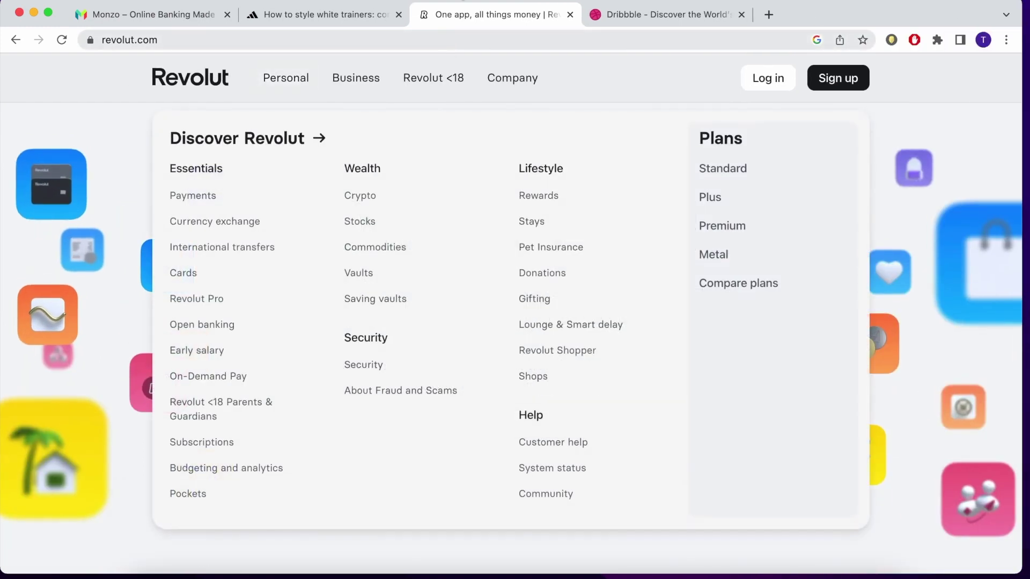
pyautogui.click(393, 15)
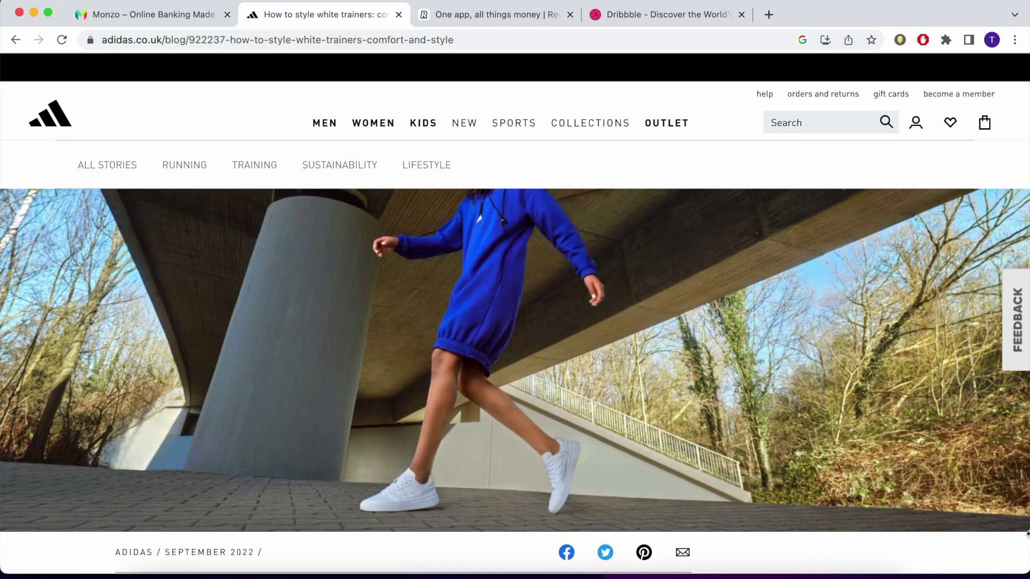
pyautogui.moveTo(1025, 534); pyautogui.dragTo(776, 517)
pyautogui.scroll(-15, 520, 498)
pyautogui.scroll(15, 520, 499)
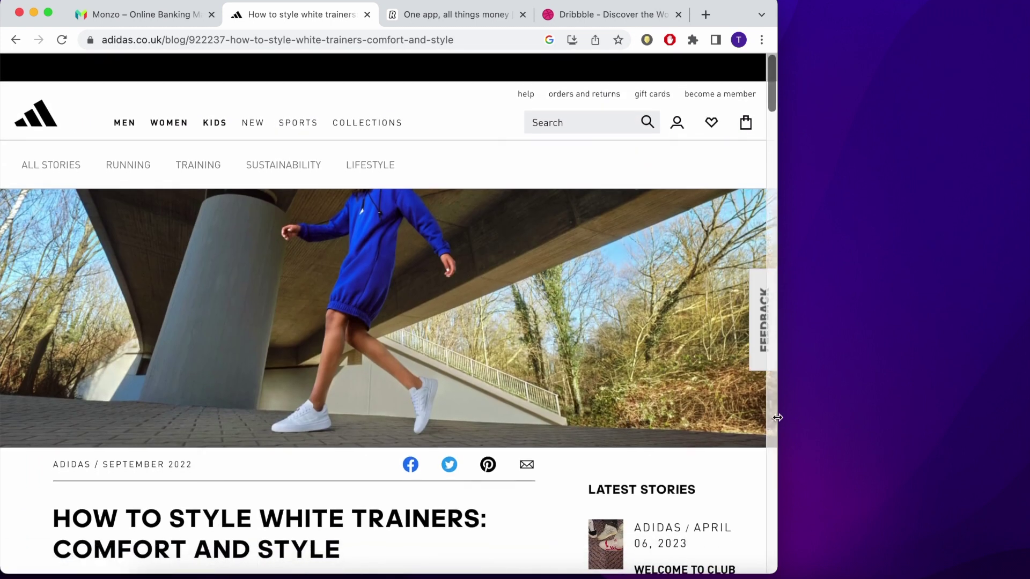
pyautogui.moveTo(774, 417); pyautogui.dragTo(1025, 404)
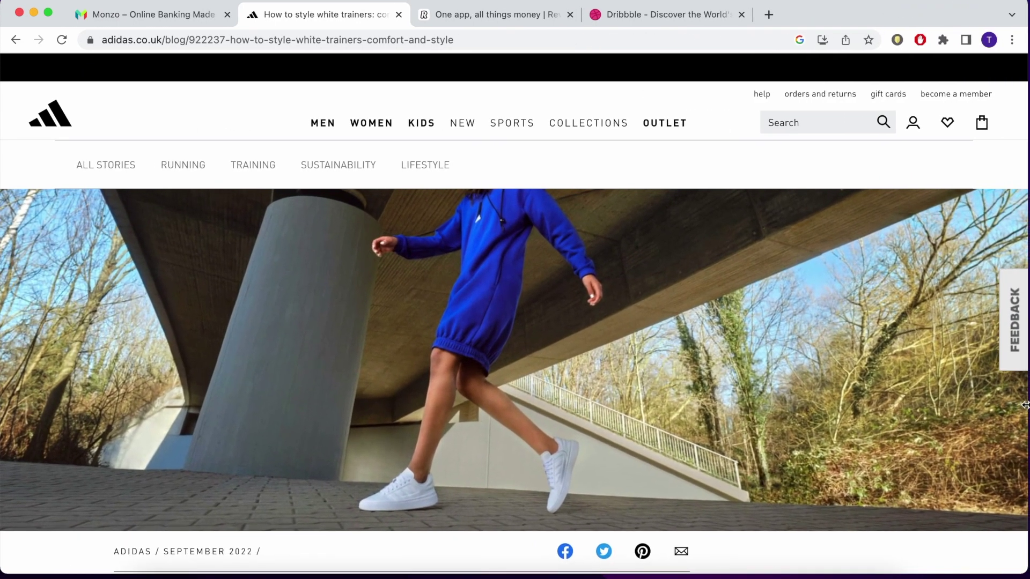
pyautogui.press('super+minus')
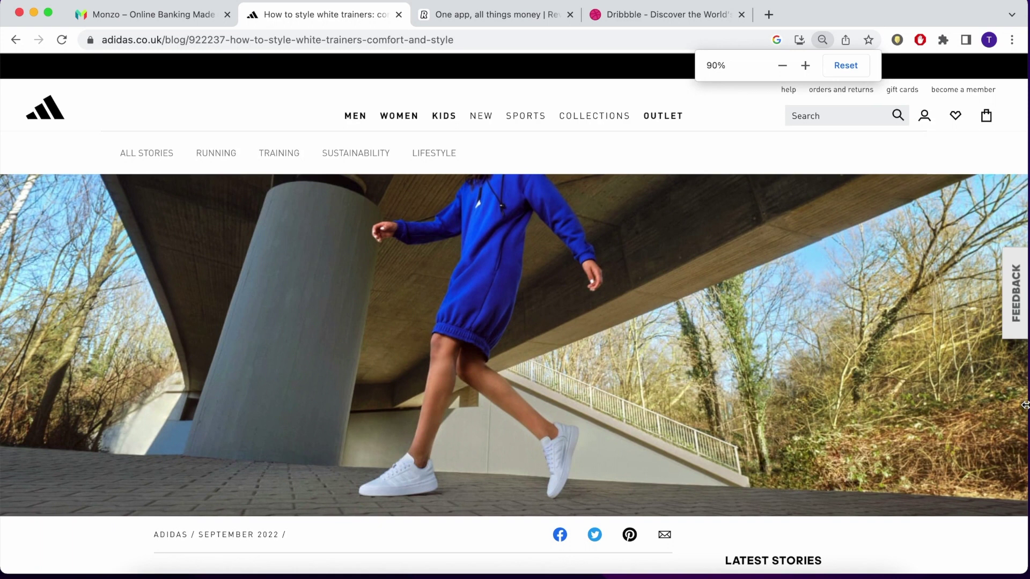
pyautogui.press('super+minus')
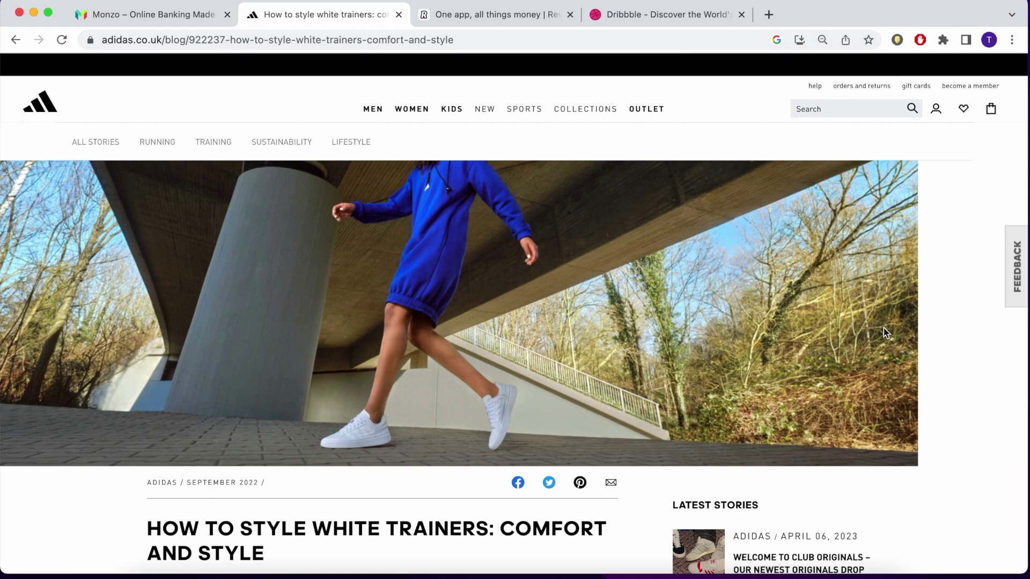
pyautogui.press('super+minus')
pyautogui.press('super+minus')
pyautogui.press('super+minus')
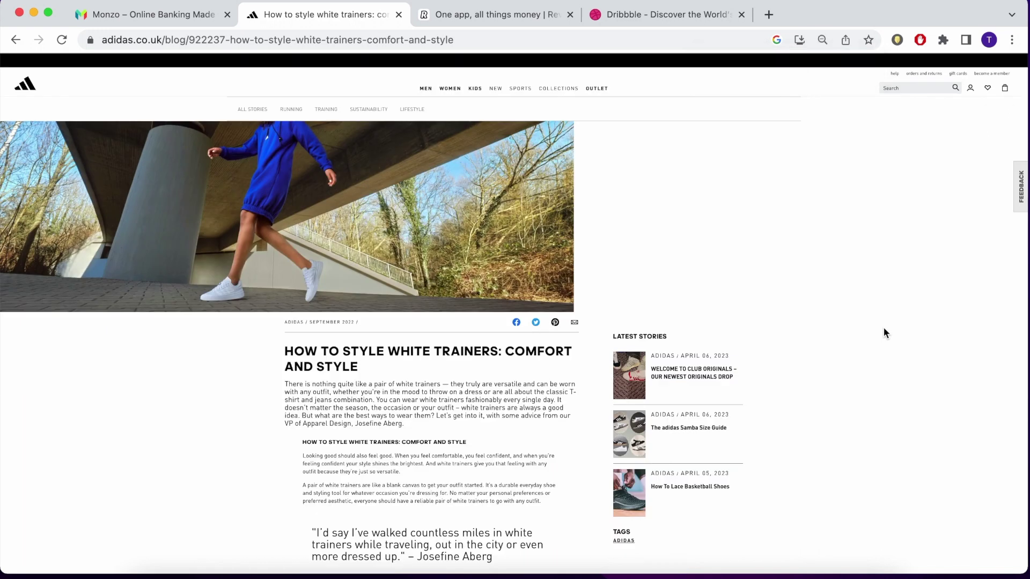
pyautogui.press('super+0')
pyautogui.scroll(-2, 884, 331)
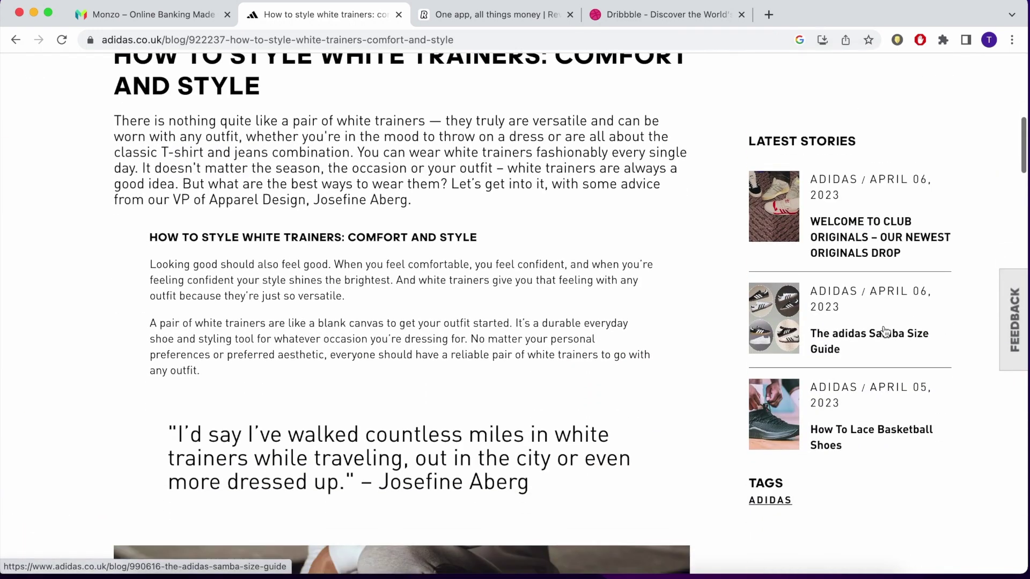
pyautogui.scroll(10, 883, 319)
pyautogui.scroll(-5, 883, 320)
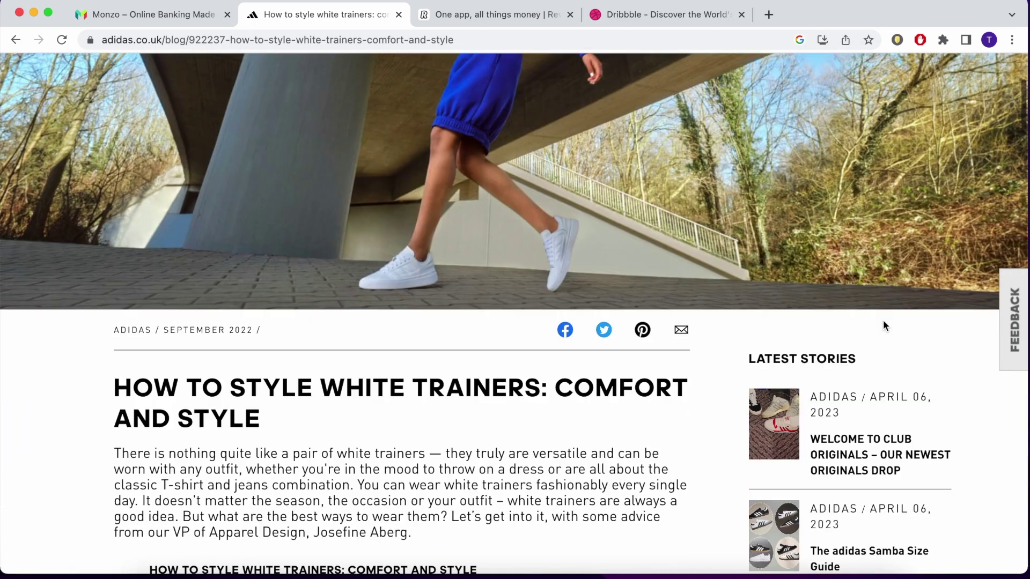
pyautogui.scroll(-3, 577, 358)
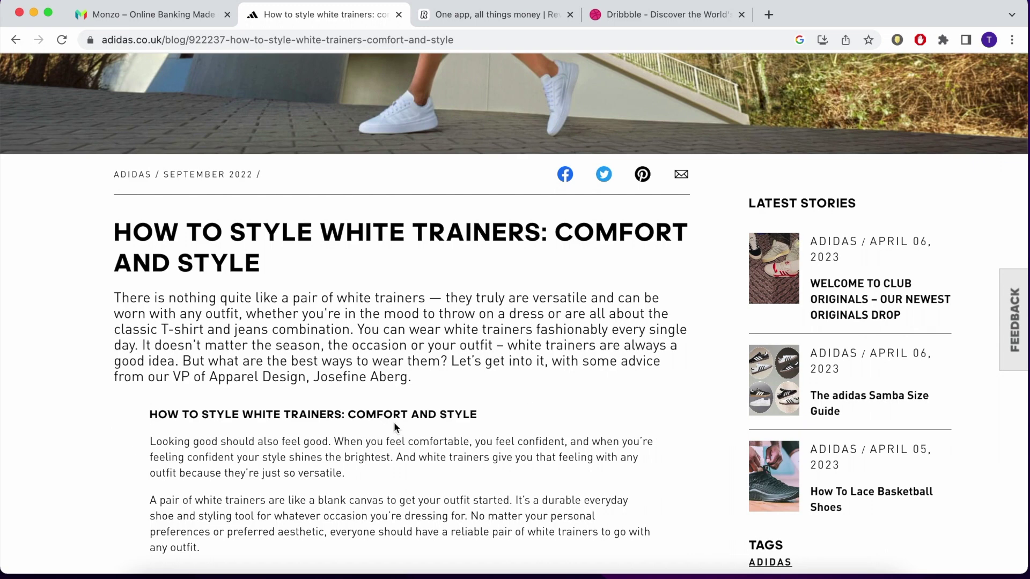
pyautogui.scroll(6, 394, 422)
pyautogui.scroll(-3, 394, 421)
pyautogui.scroll(-2, 393, 423)
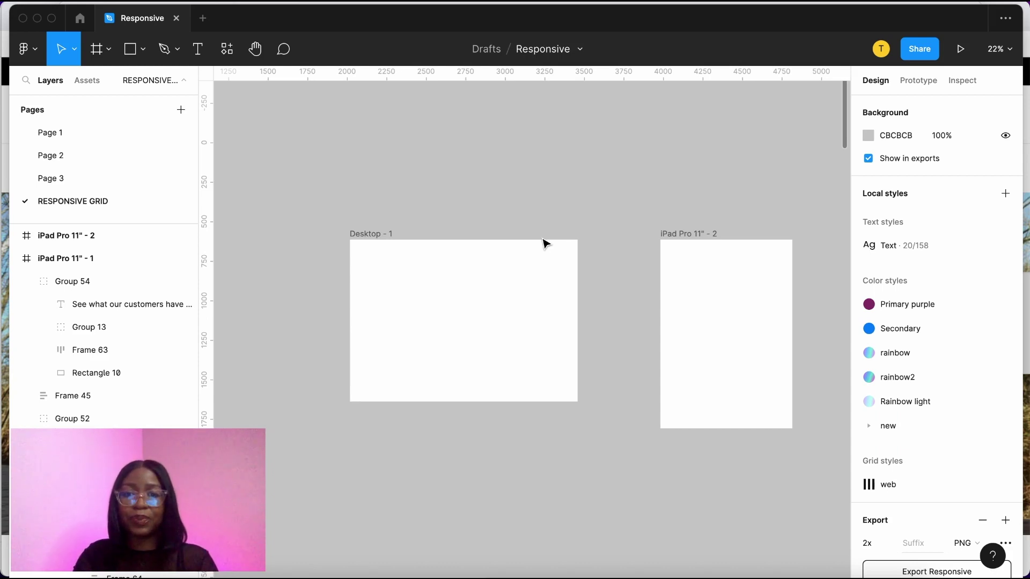
# Add a layout grid to the Desktop - 1 frame and change it to columns.
pyautogui.scroll(-3, 546, 244)
pyautogui.scroll(3, 546, 244)
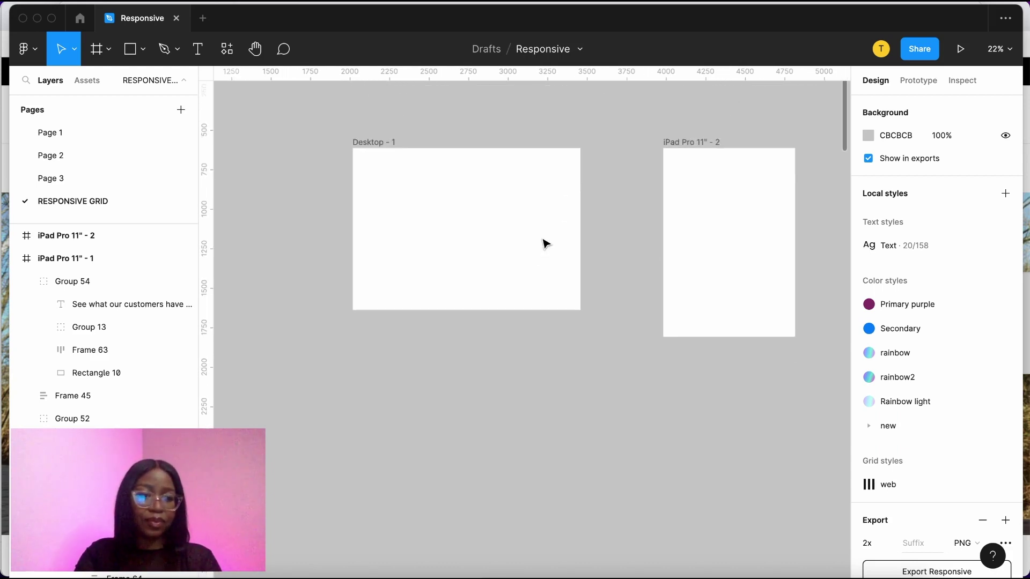
pyautogui.scroll(2, 379, 223)
pyautogui.hscroll(-2, 545, 239)
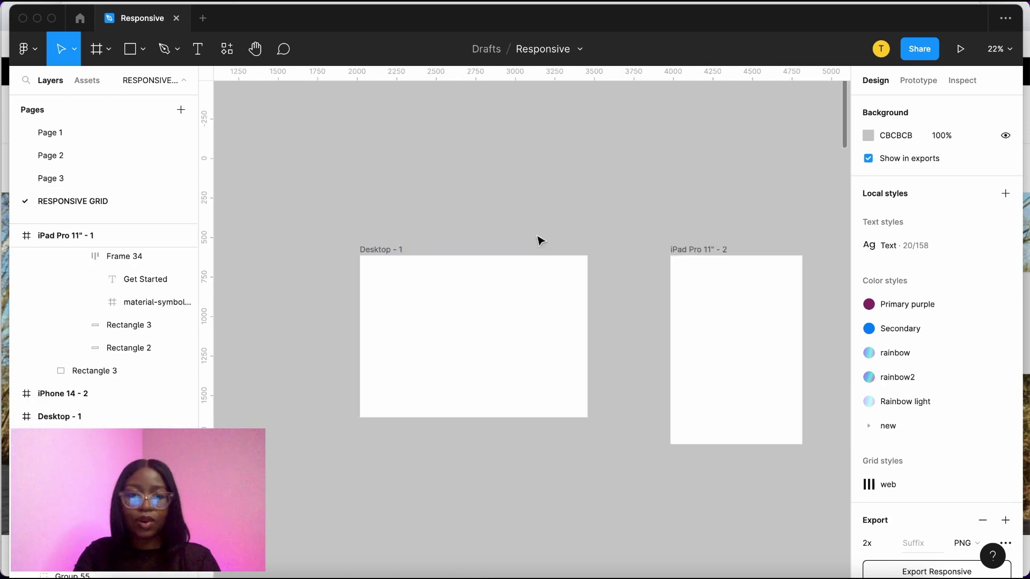
pyautogui.click(385, 252)
pyautogui.click(385, 252)
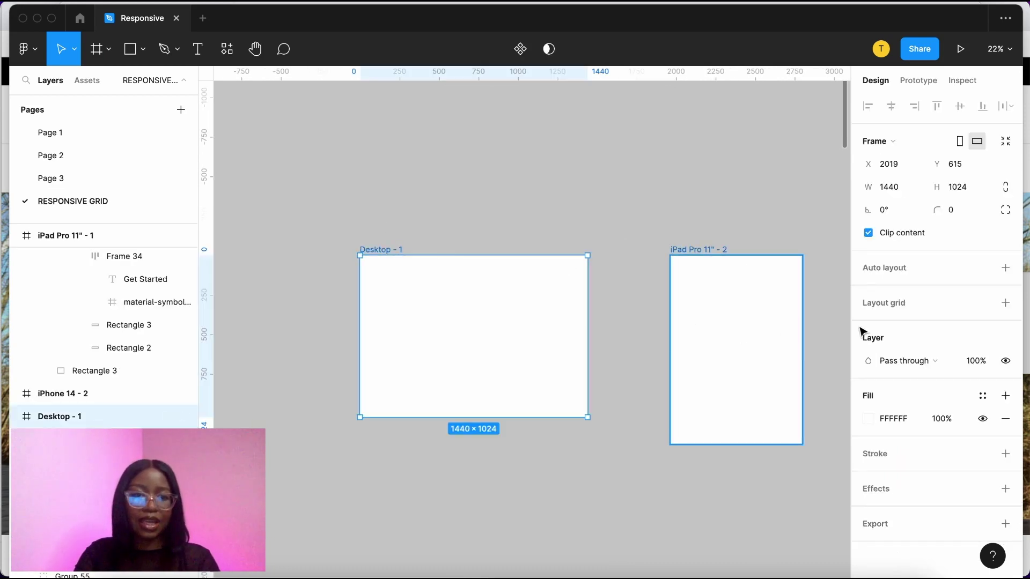
pyautogui.click(893, 308)
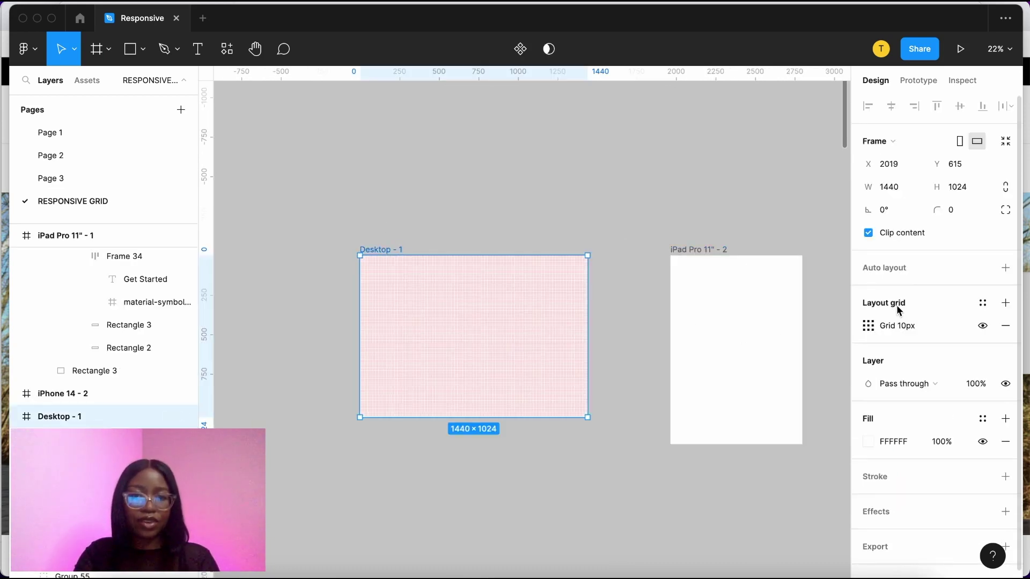
pyautogui.click(868, 325)
pyautogui.click(715, 331)
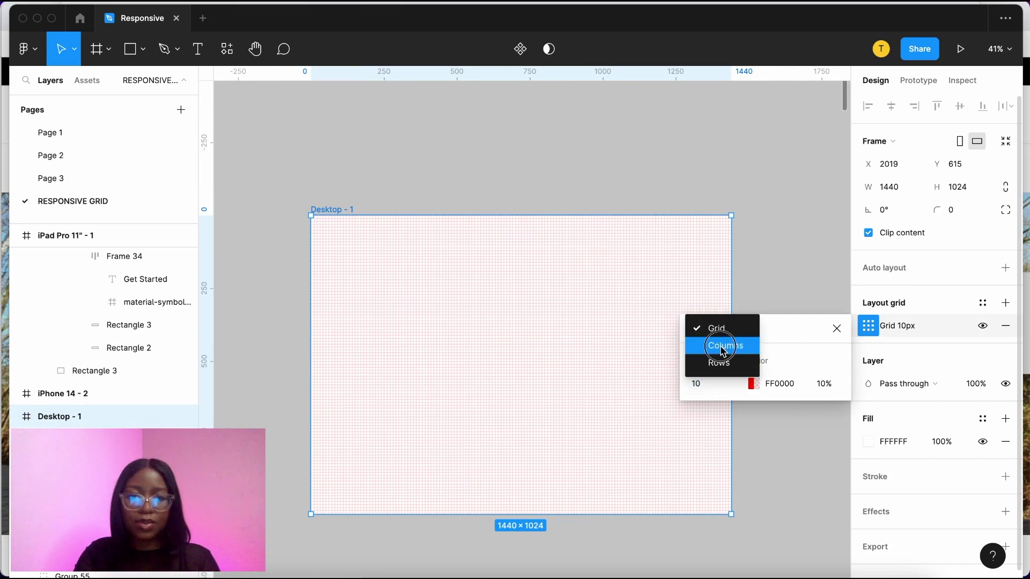
pyautogui.click(720, 346)
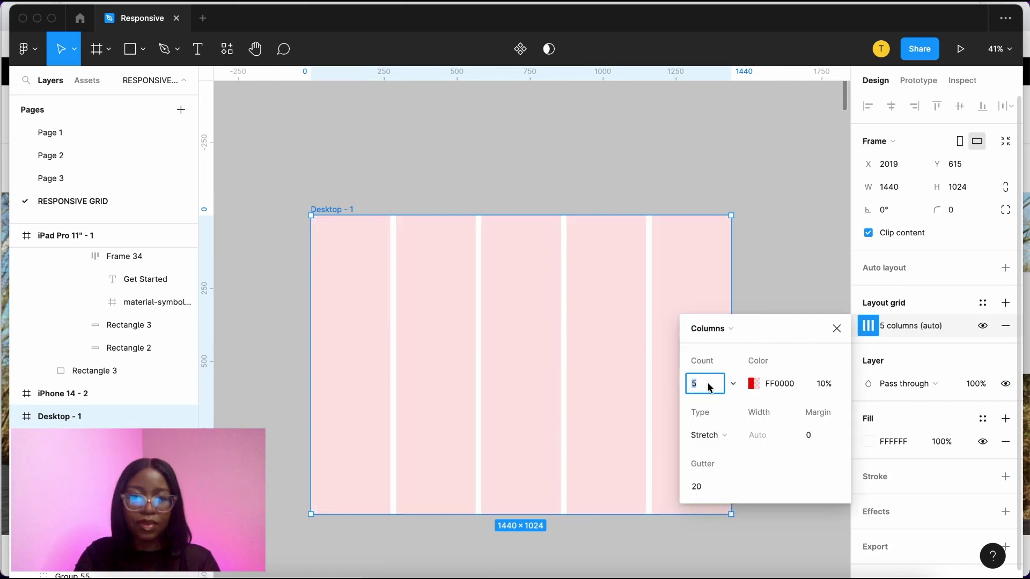
# Set the Desktop - 1 column grid to 12 columns, gutter 16 and side margin 80.
pyautogui.press('BackSpace')
pyautogui.write('12')
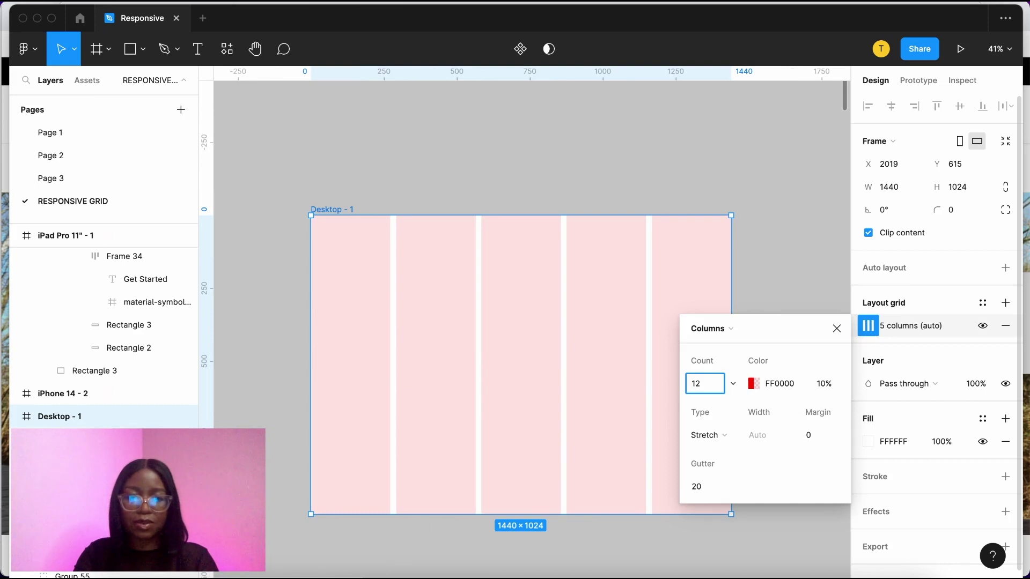
pyautogui.click(703, 486)
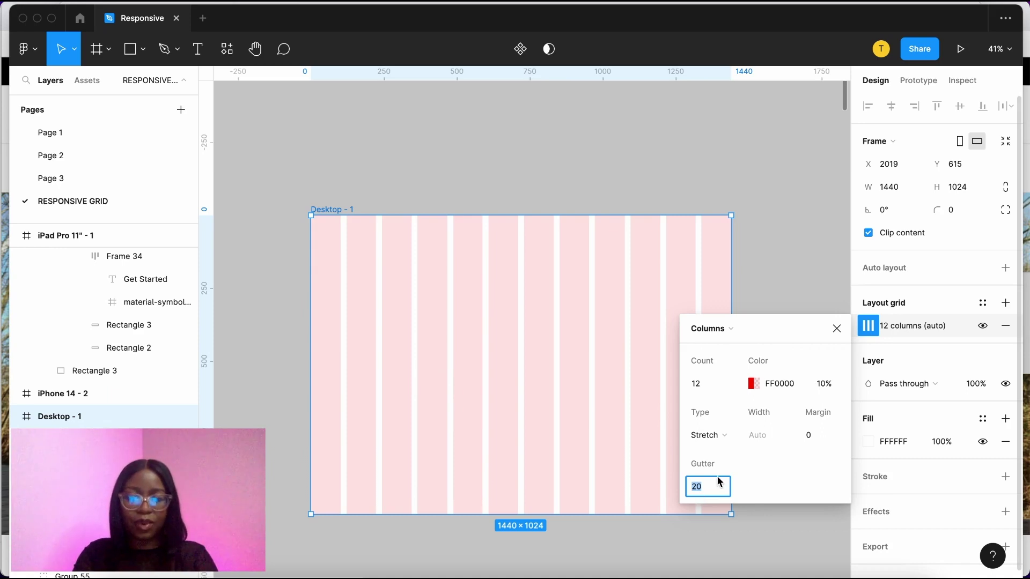
pyautogui.write('16')
pyautogui.press('Return')
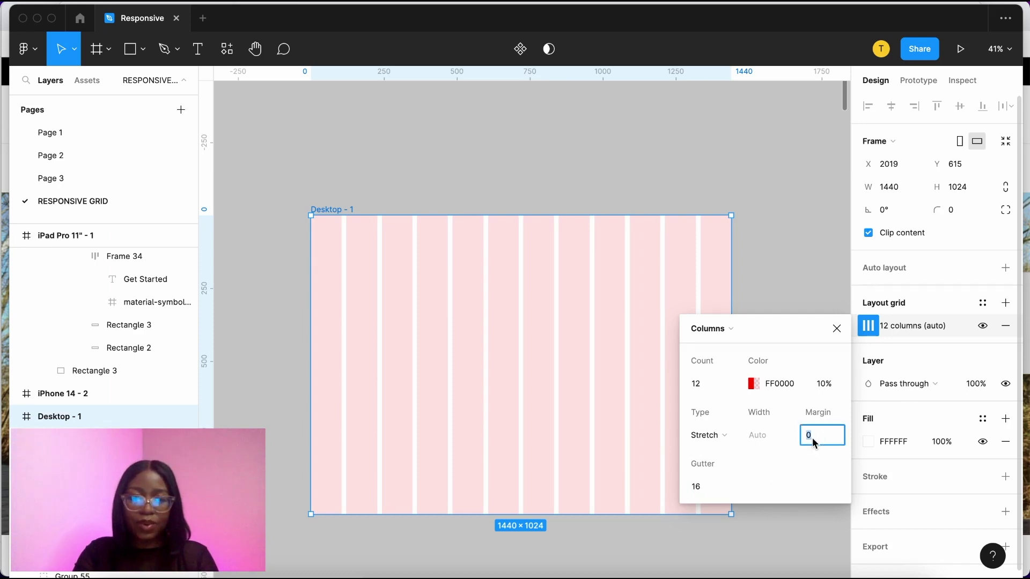
pyautogui.write('32')
pyautogui.press('Return')
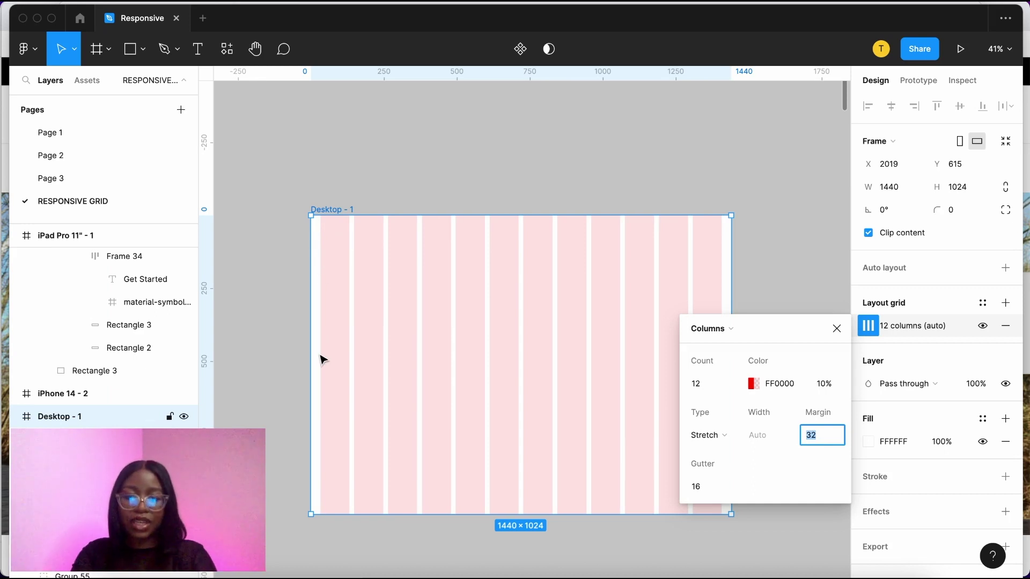
pyautogui.write('40')
pyautogui.press('Return')
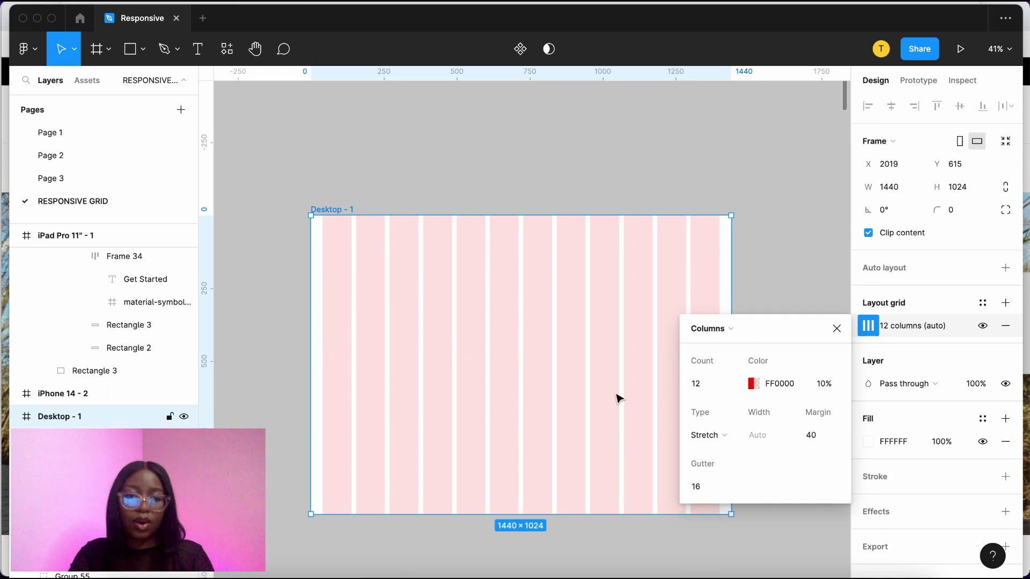
pyautogui.write('80')
pyautogui.press('Return')
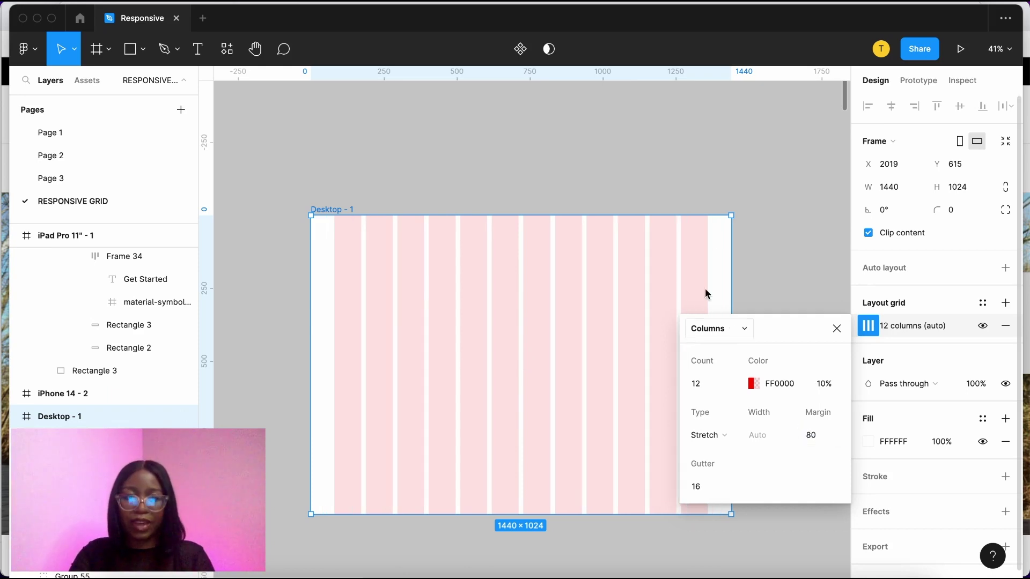
# Add a layout grid to the iPad Pro 11" - 2 frame and change it to columns.
pyautogui.click(774, 228)
pyautogui.hscroll(4, 775, 230)
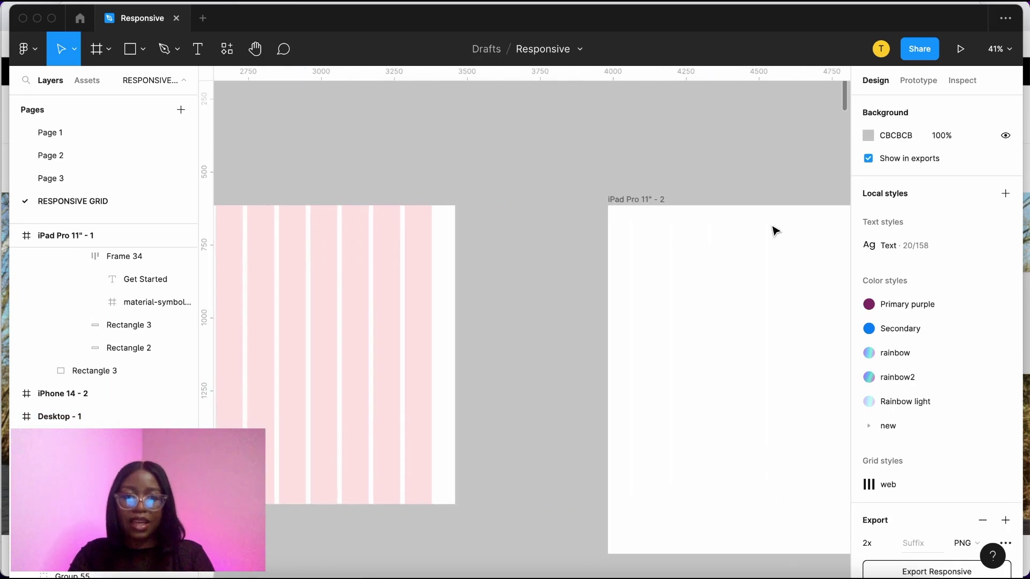
pyautogui.hscroll(4, 774, 230)
pyautogui.click(774, 229)
pyautogui.click(881, 303)
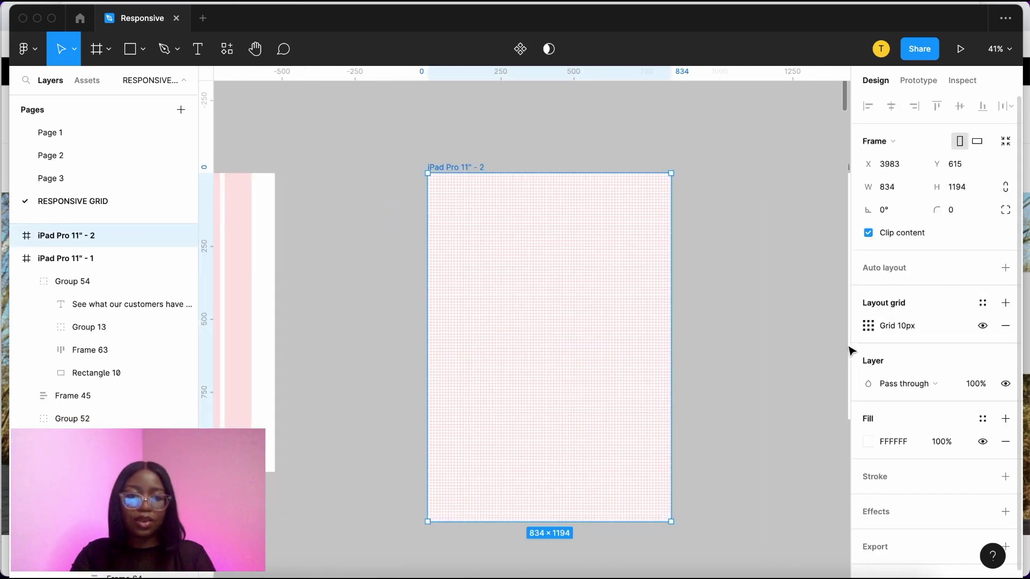
pyautogui.click(868, 326)
pyautogui.click(706, 329)
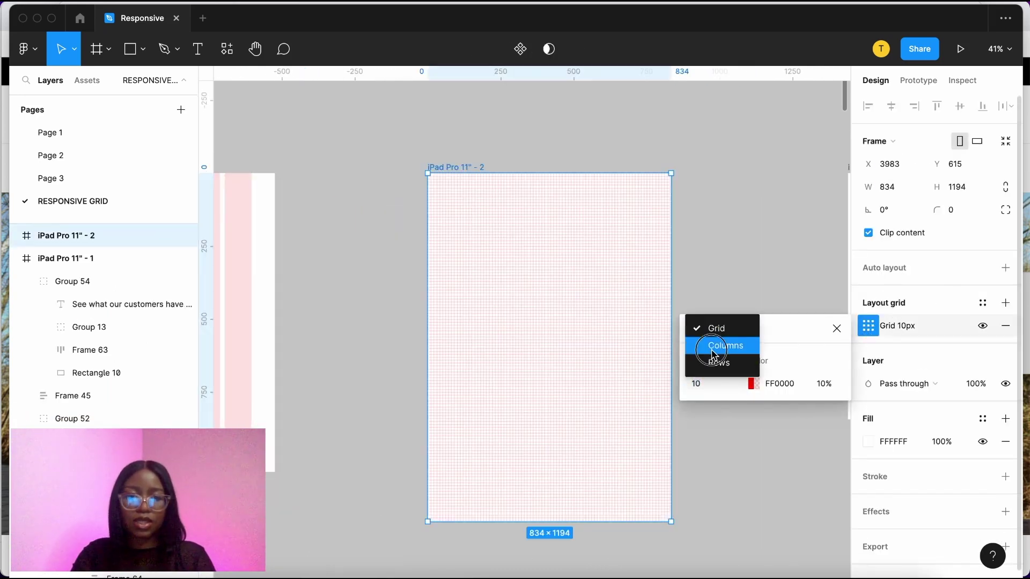
pyautogui.click(712, 345)
# Set the iPad column grid to 8 columns, gutter 16 and side margin 40.
pyautogui.click(715, 383)
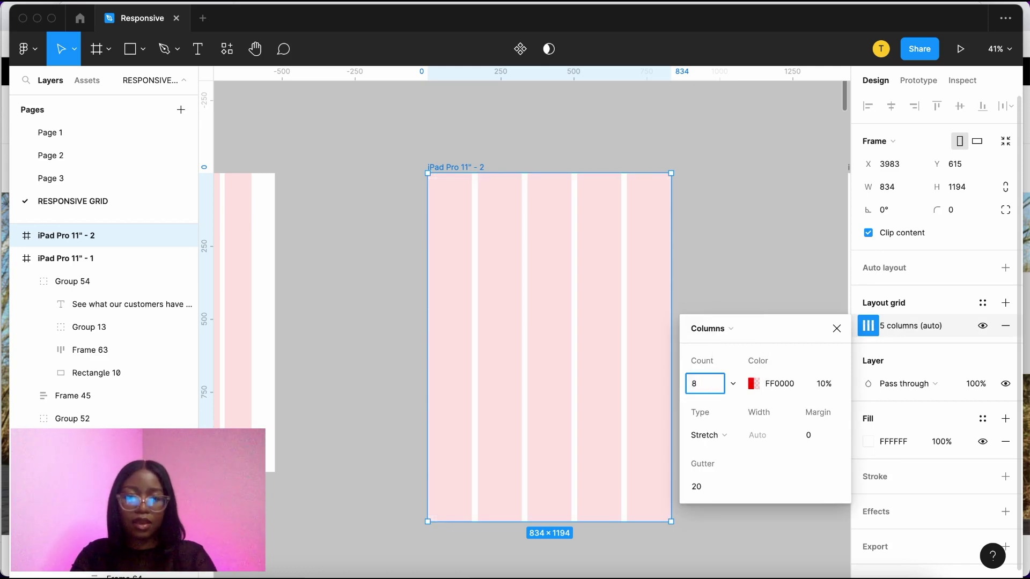
pyautogui.write('8')
pyautogui.click(703, 487)
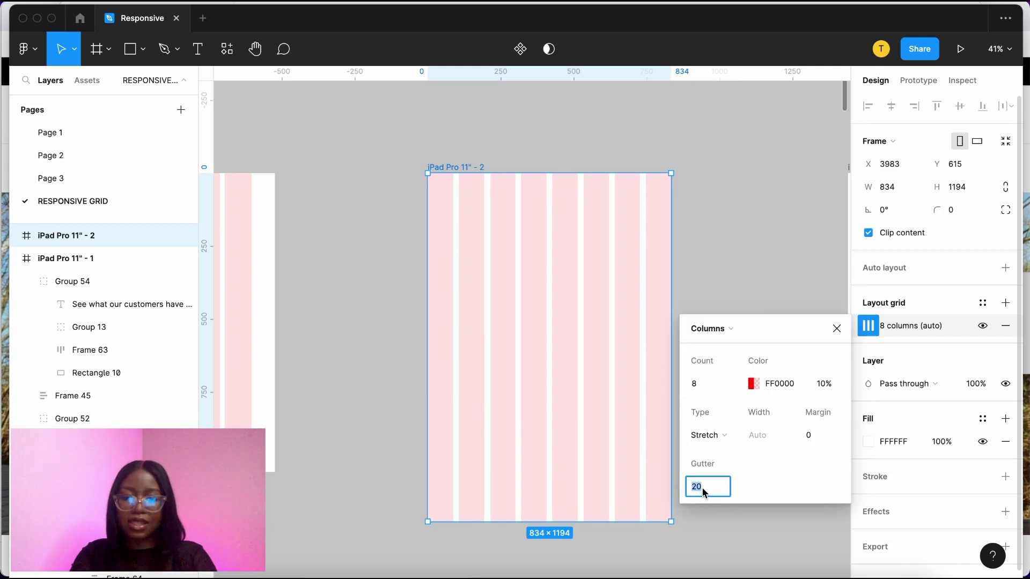
pyautogui.write('16')
pyautogui.press('Return')
pyautogui.click(816, 438)
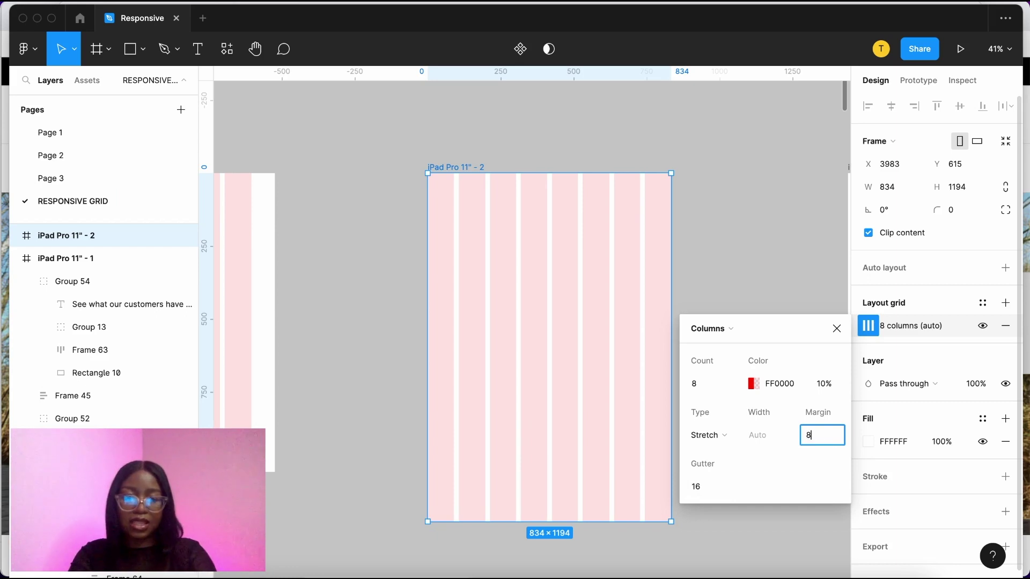
pyautogui.write('80')
pyautogui.press('Return')
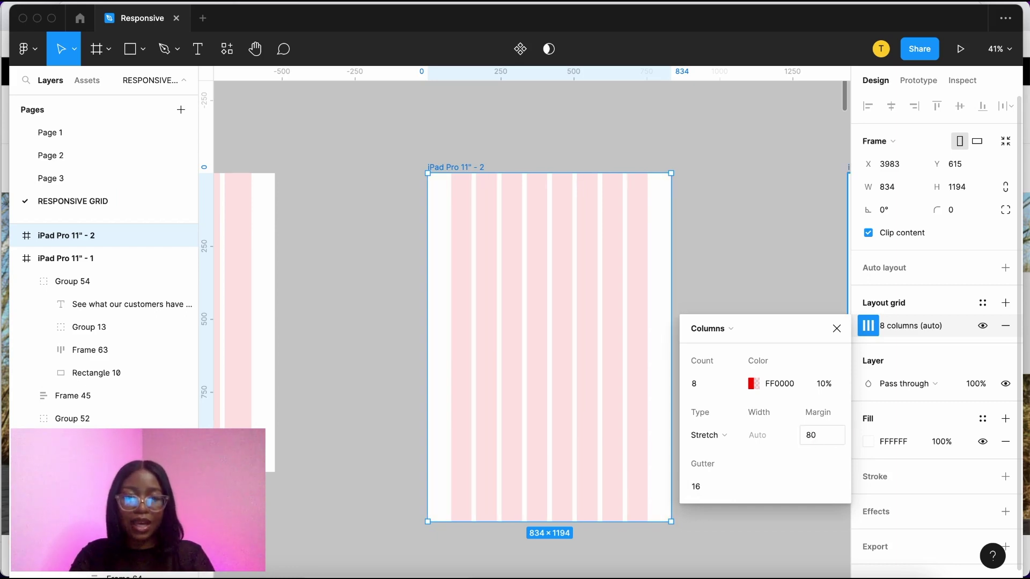
pyautogui.click(815, 436)
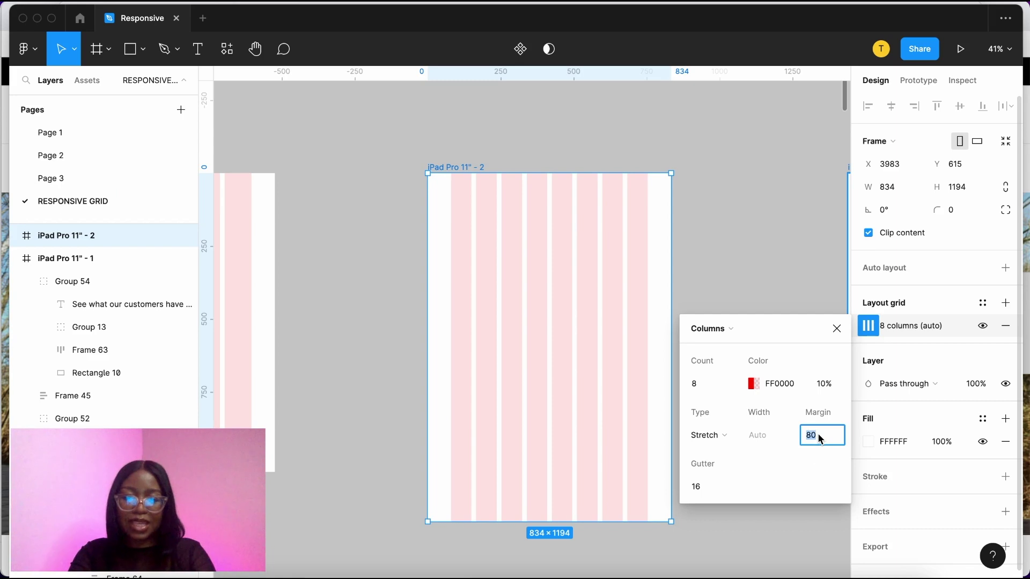
pyautogui.write('4')
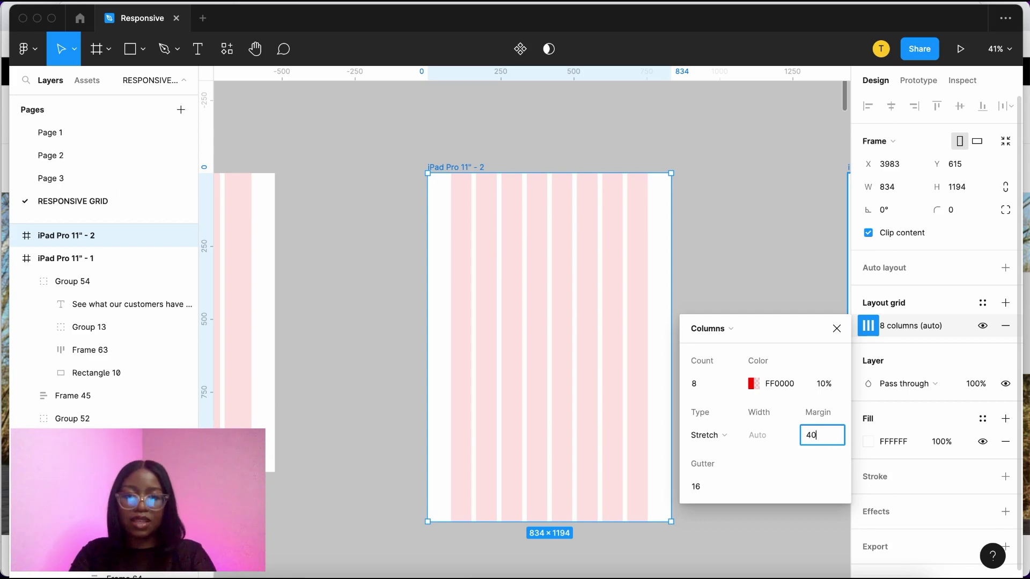
pyautogui.press('Return')
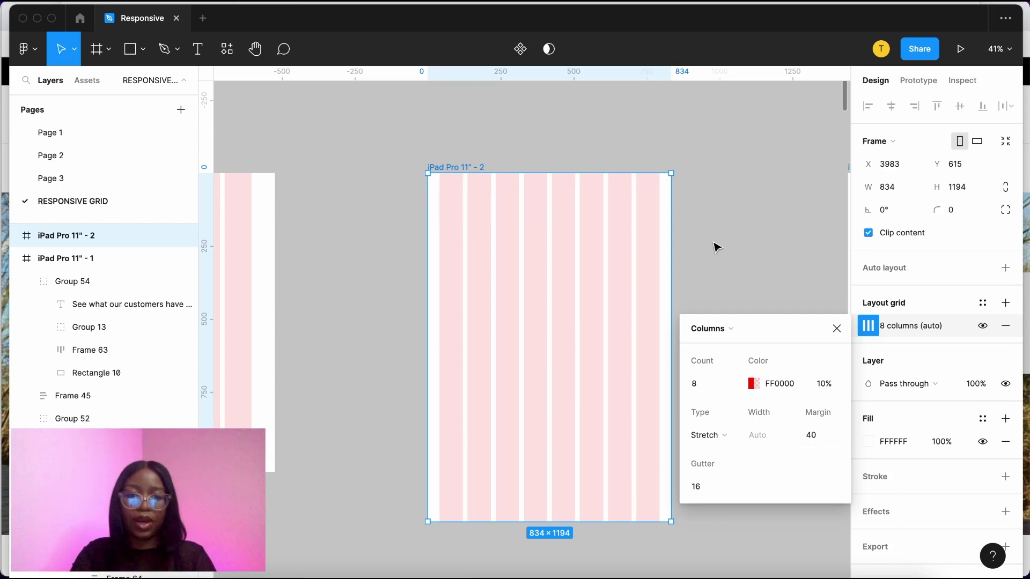
pyautogui.click(715, 246)
# Add a layout grid to the iPhone 14 - 2 frame and change it to columns.
pyautogui.hscroll(5, 715, 246)
pyautogui.click(585, 295)
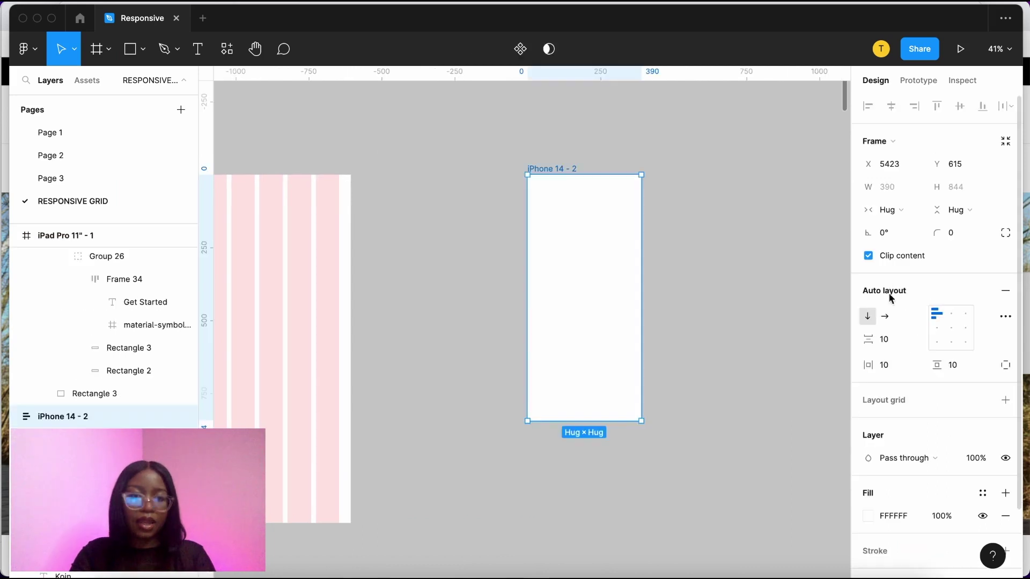
pyautogui.click(908, 400)
pyautogui.click(869, 424)
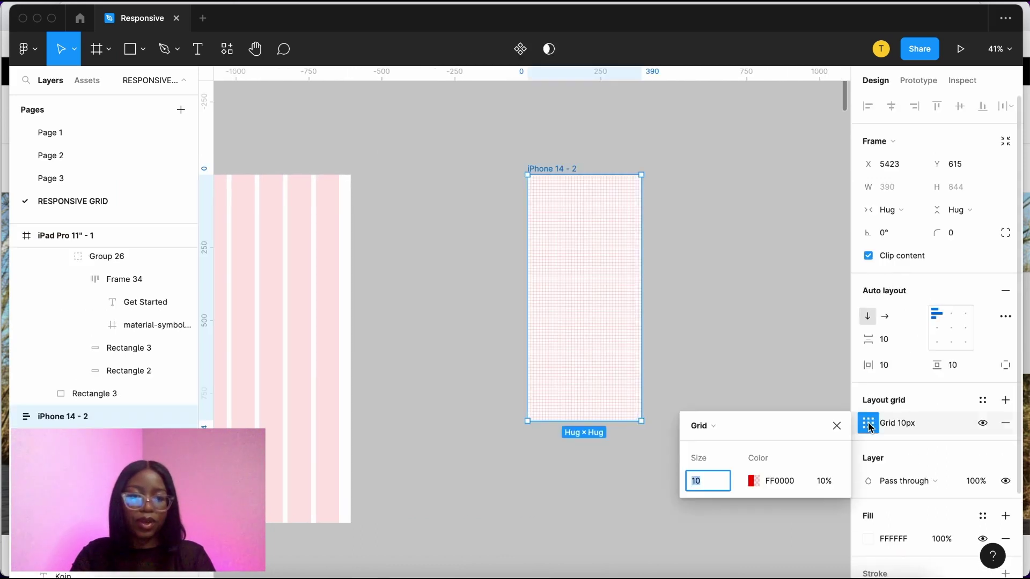
pyautogui.click(700, 425)
pyautogui.click(723, 442)
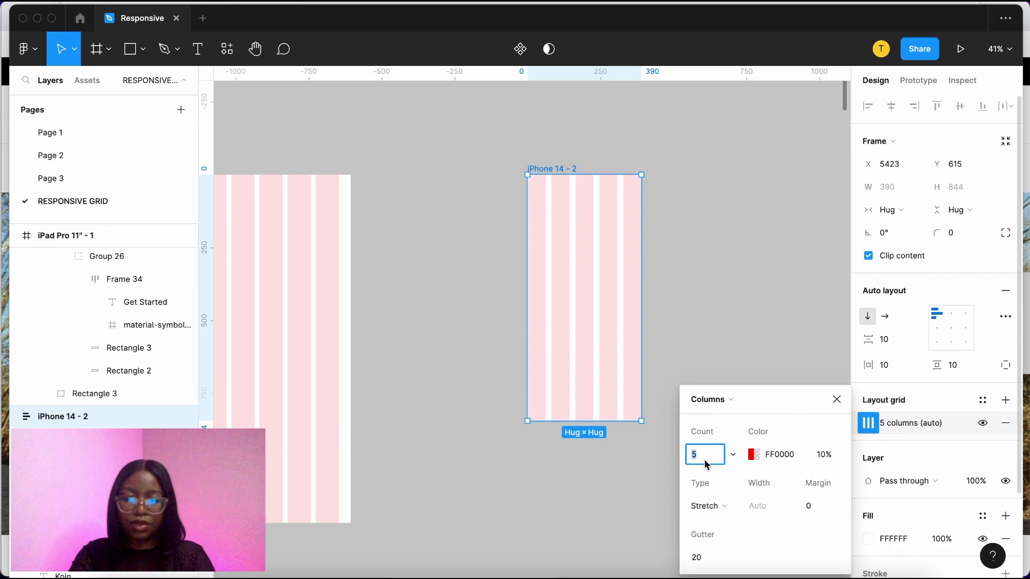
# Set the iPhone column grid to 4 columns, margin 16 and gutter 8.
pyautogui.write('4')
pyautogui.click(833, 506)
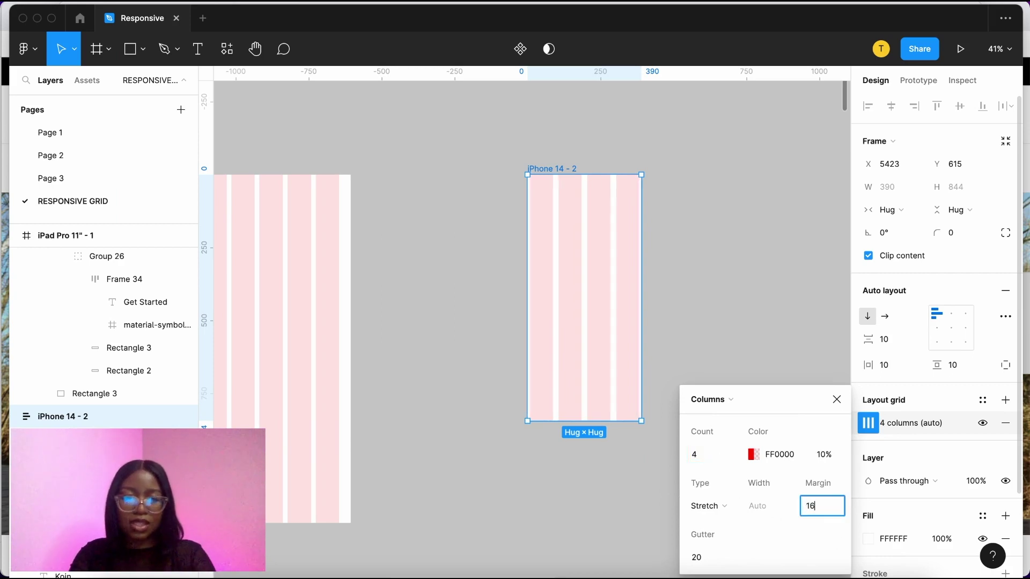
pyautogui.click(708, 557)
pyautogui.press('BackSpace')
pyautogui.press('Return')
pyautogui.click(708, 320)
pyautogui.scroll(-2, 708, 320)
pyautogui.scroll(-1, 708, 320)
pyautogui.hscroll(-10, 708, 321)
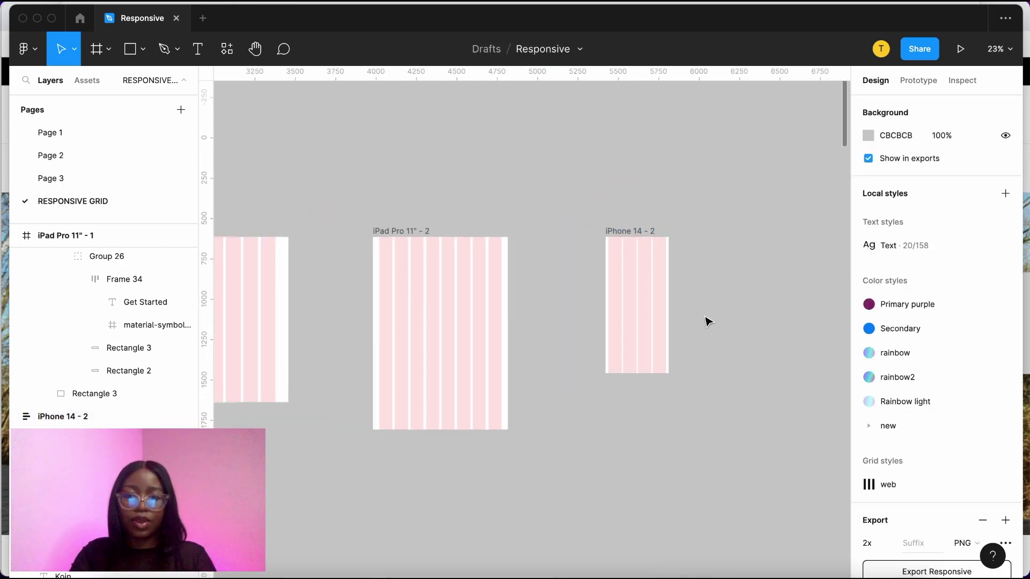
pyautogui.hscroll(-1, 707, 320)
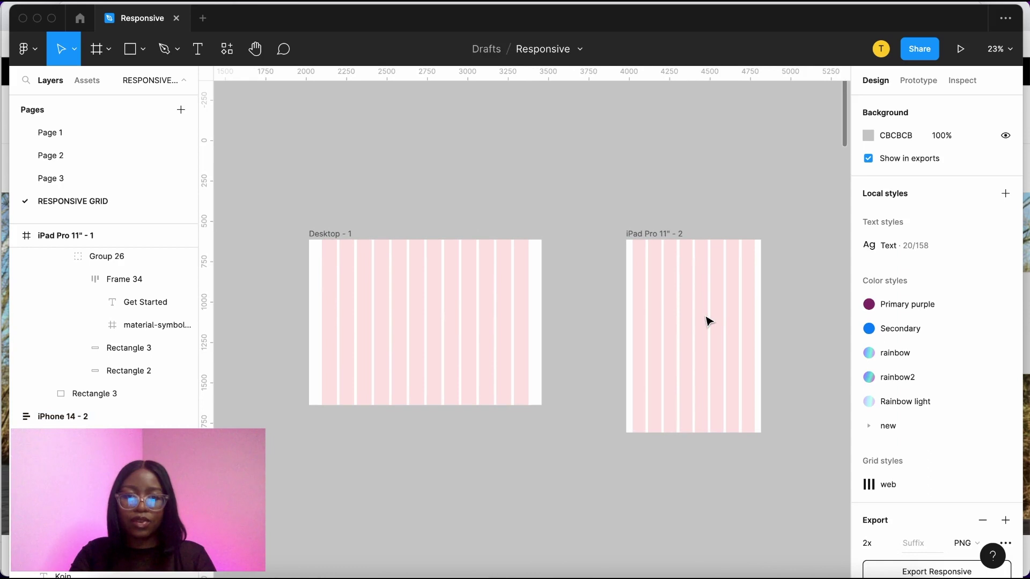
pyautogui.click(319, 249)
pyautogui.click(868, 326)
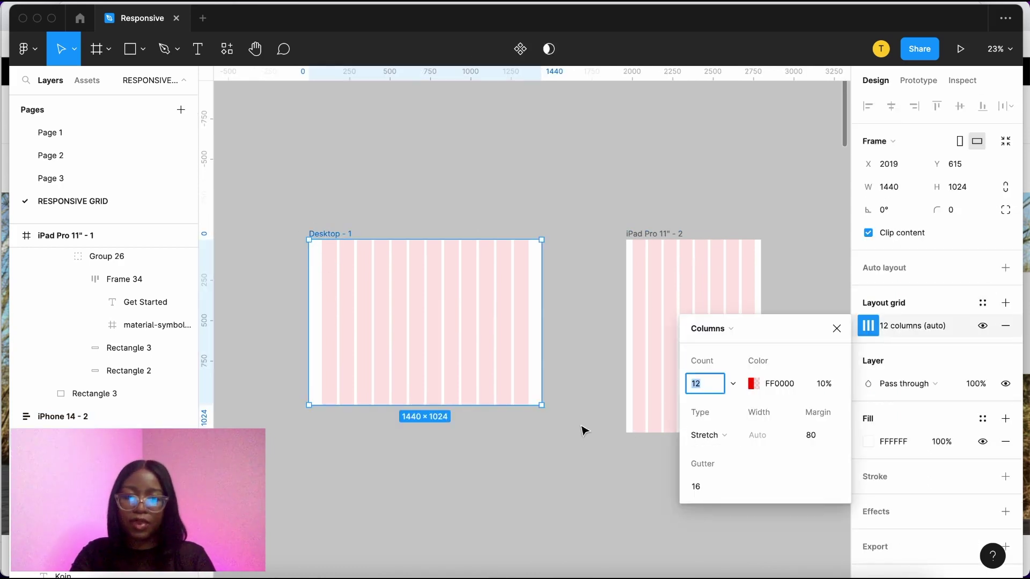
pyautogui.moveTo(540, 370); pyautogui.dragTo(514, 367)
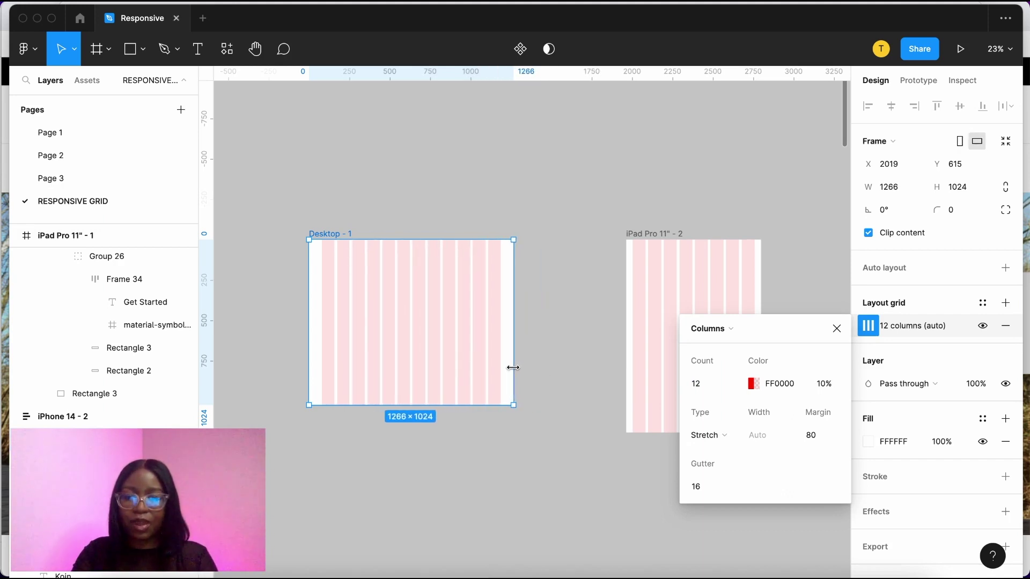
pyautogui.press('super+z')
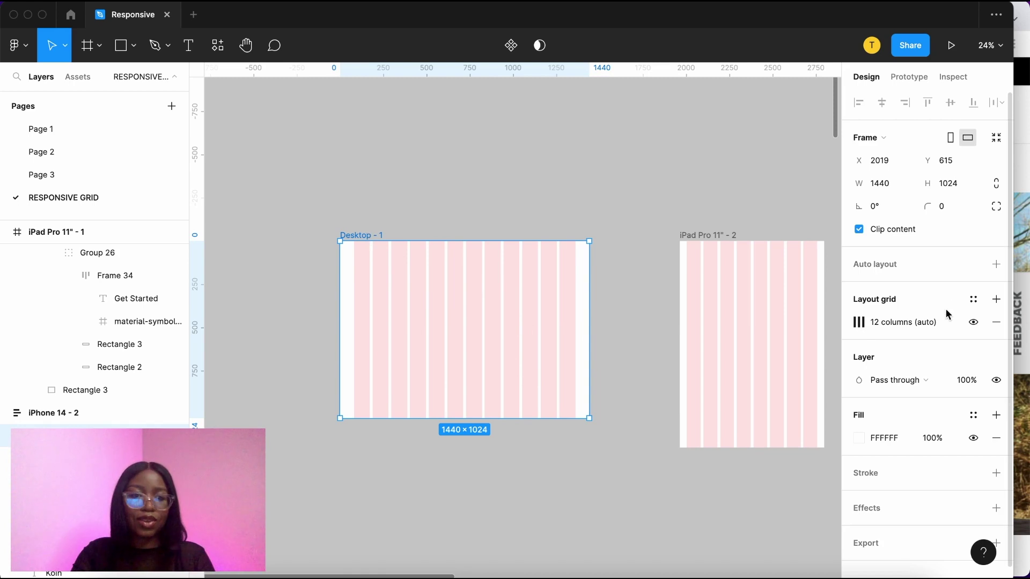
# Save the Desktop - 1 column grid as a grid style named desktop.
pyautogui.click(973, 299)
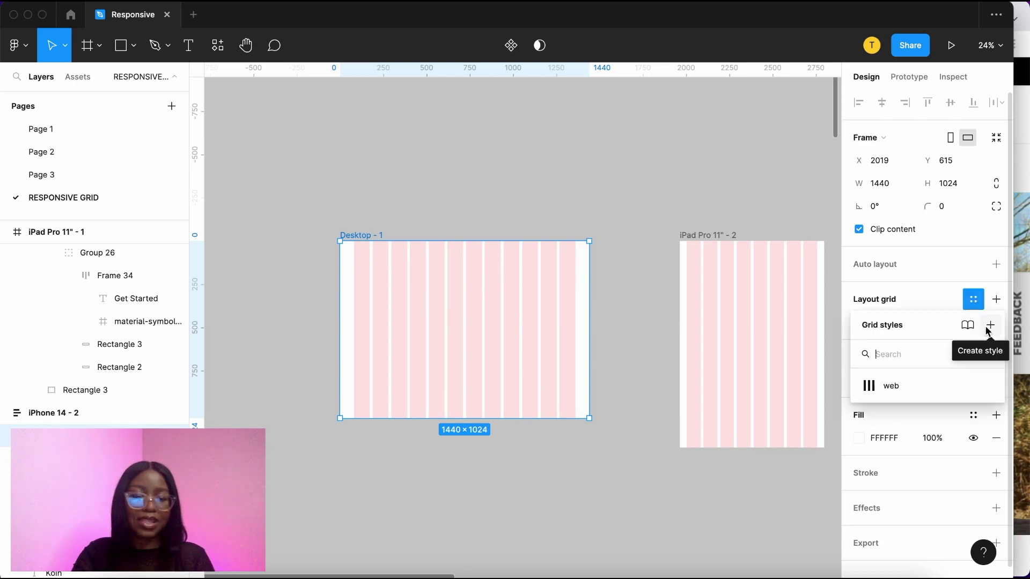
pyautogui.click(990, 325)
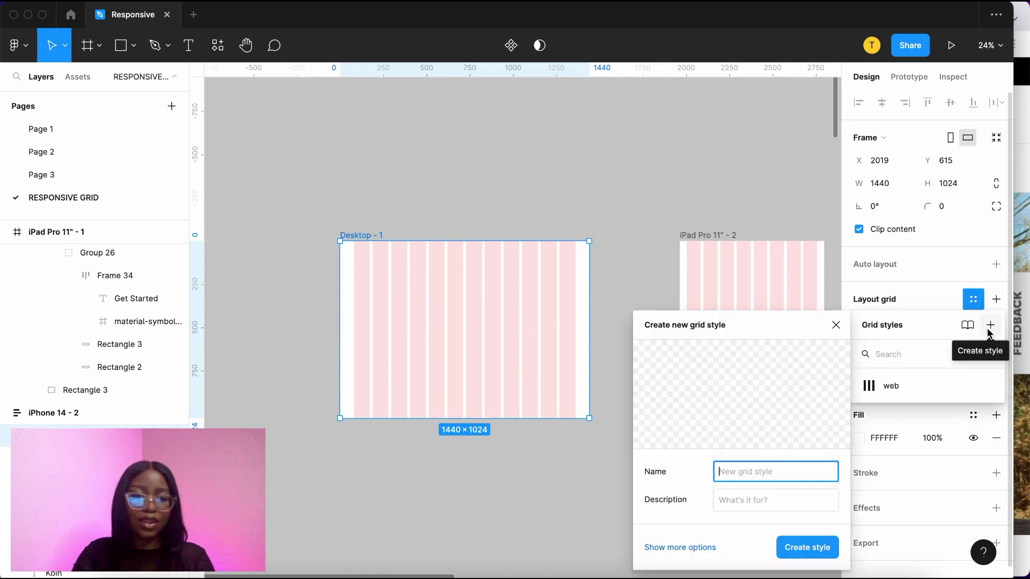
pyautogui.write('desktop')
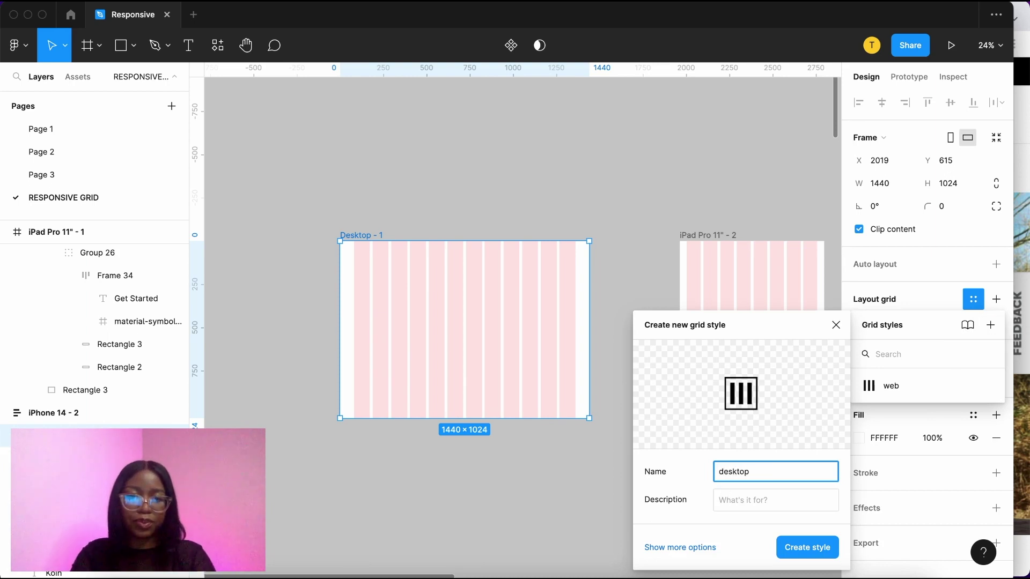
pyautogui.press('Return')
# Save the iPad Pro 11" - 2 frame's grid as the Tablet grid style.
pyautogui.click(701, 234)
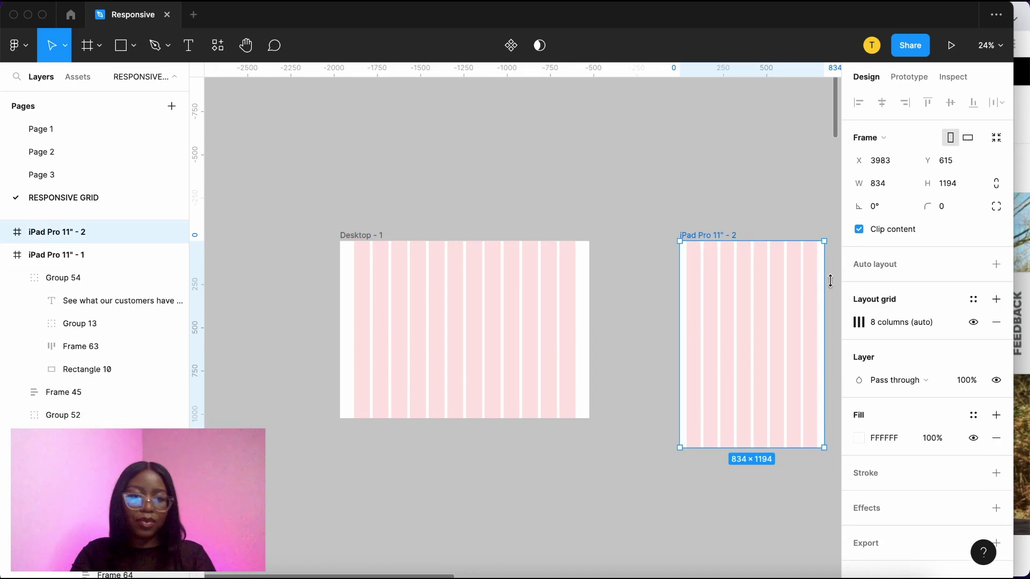
pyautogui.click(973, 299)
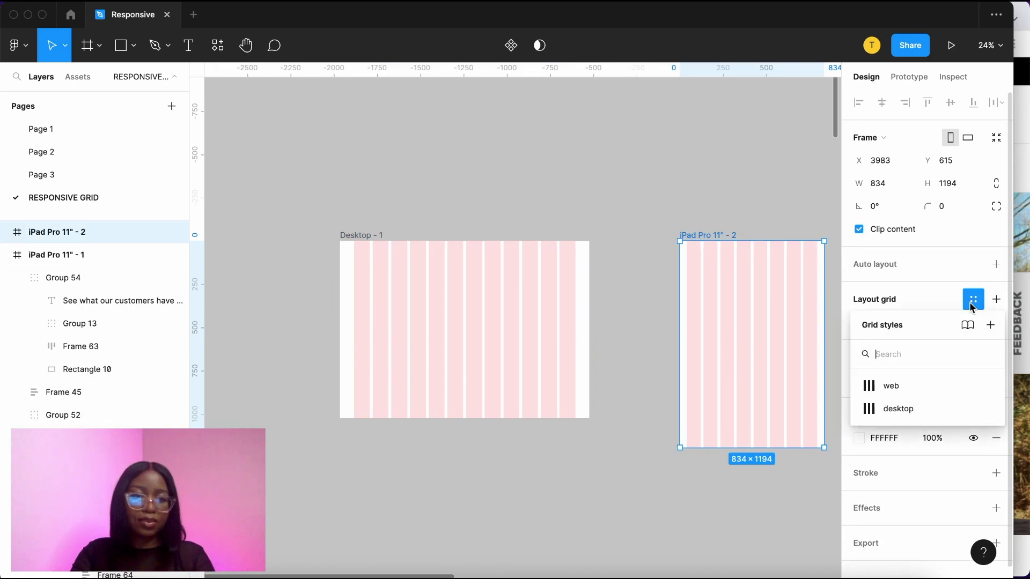
pyautogui.click(990, 326)
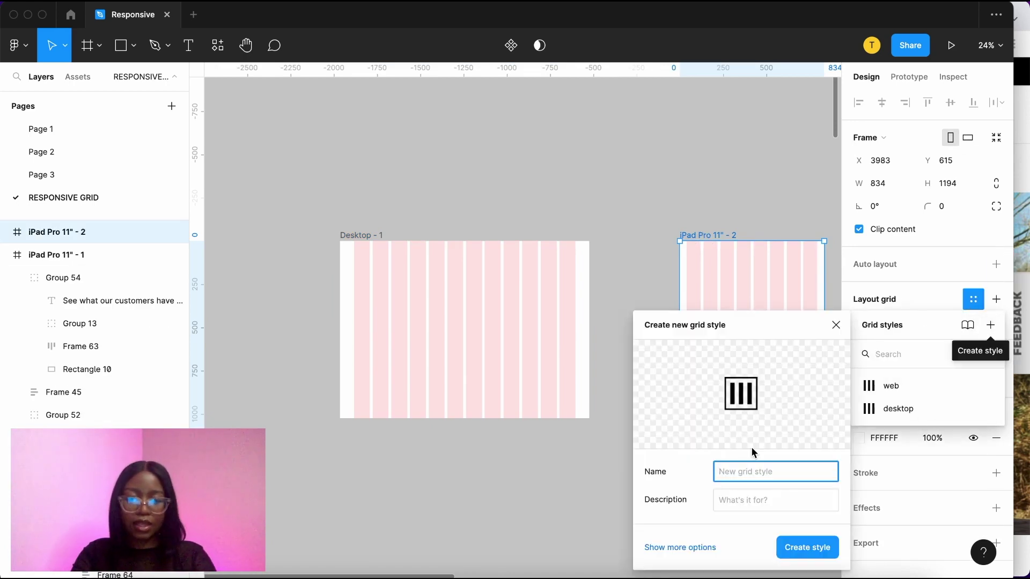
pyautogui.write('Tablet')
pyautogui.press('Return')
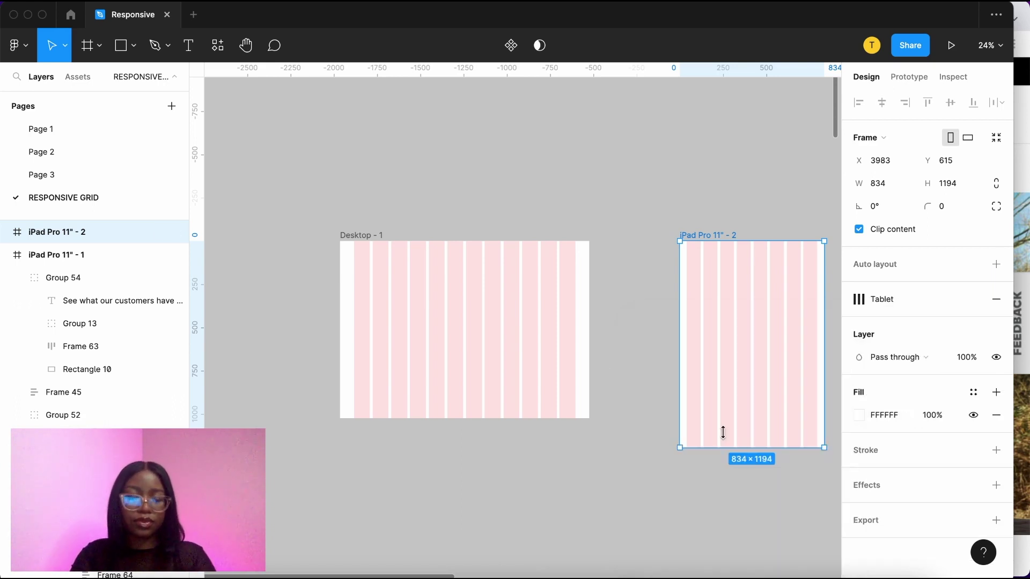
# Save the iPhone 14 - 2 frame's grid as the mobile grid style.
pyautogui.hscroll(7, 616, 322)
pyautogui.click(566, 249)
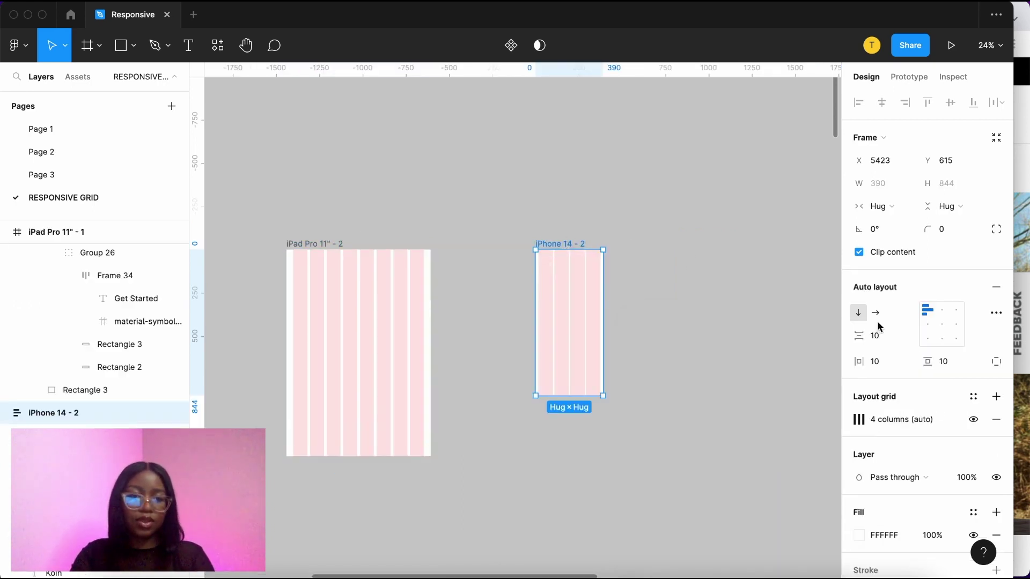
pyautogui.click(552, 225)
pyautogui.click(555, 242)
pyautogui.click(973, 398)
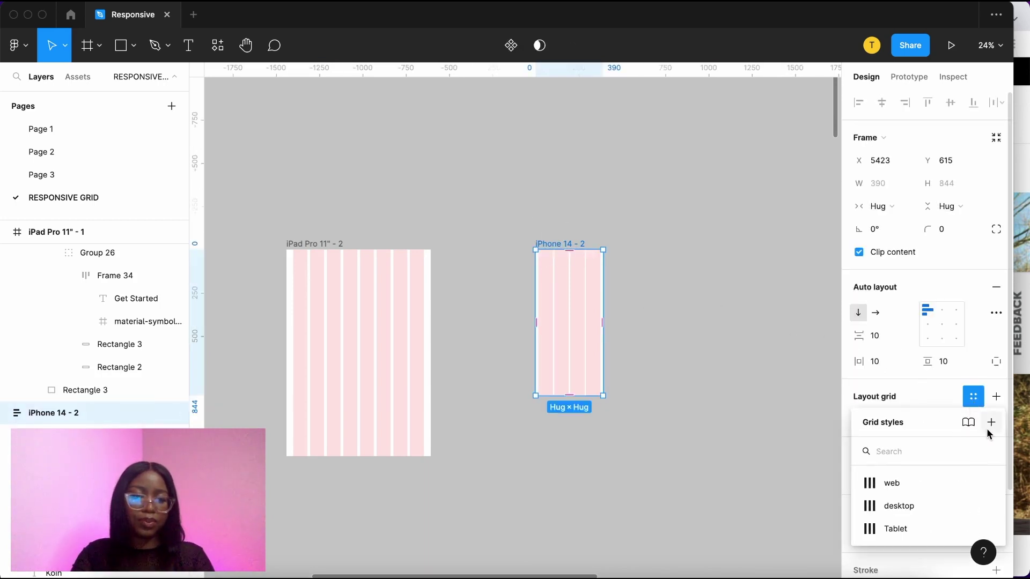
pyautogui.click(990, 423)
pyautogui.write('mobile')
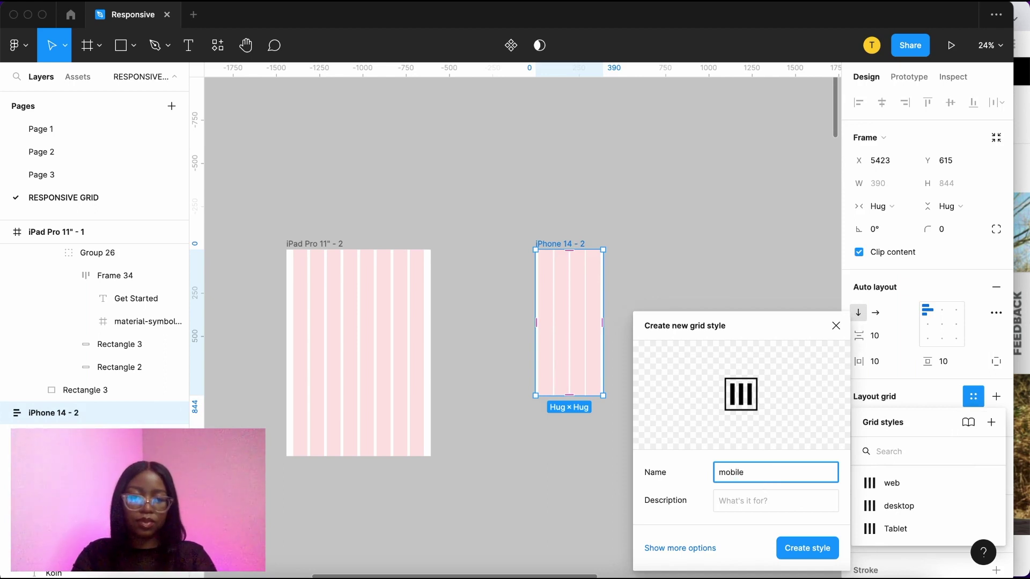
pyautogui.press('Return')
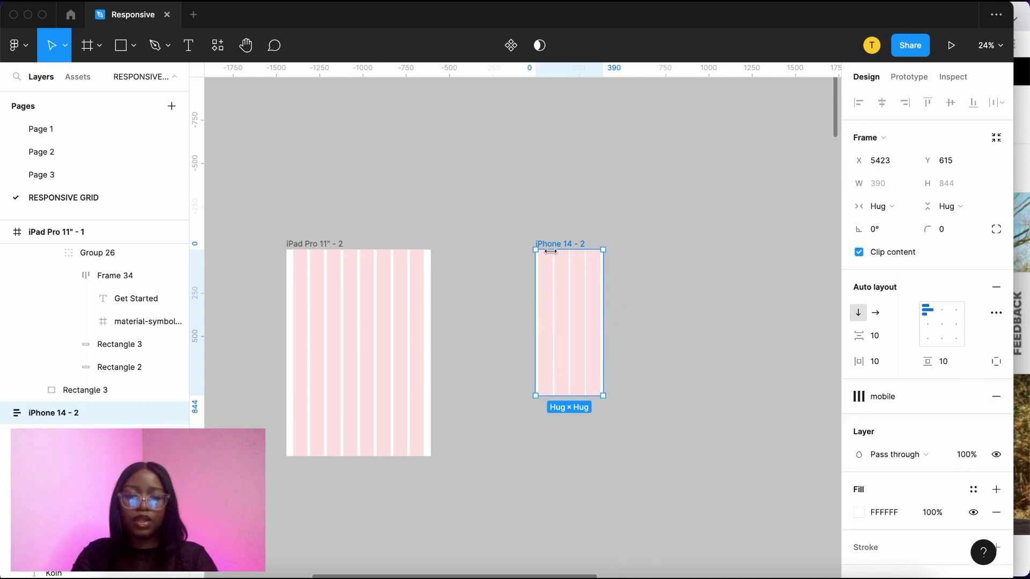
pyautogui.click(641, 223)
pyautogui.hscroll(5, 641, 228)
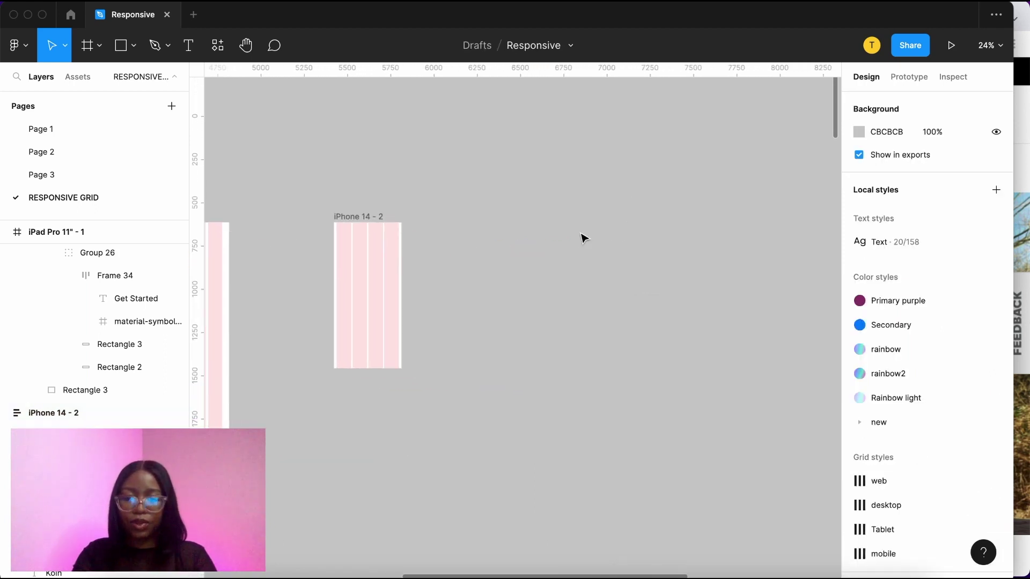
# Create a 1440×1024 Desktop frame and place it right of the iPhone frame.
pyautogui.press('f')
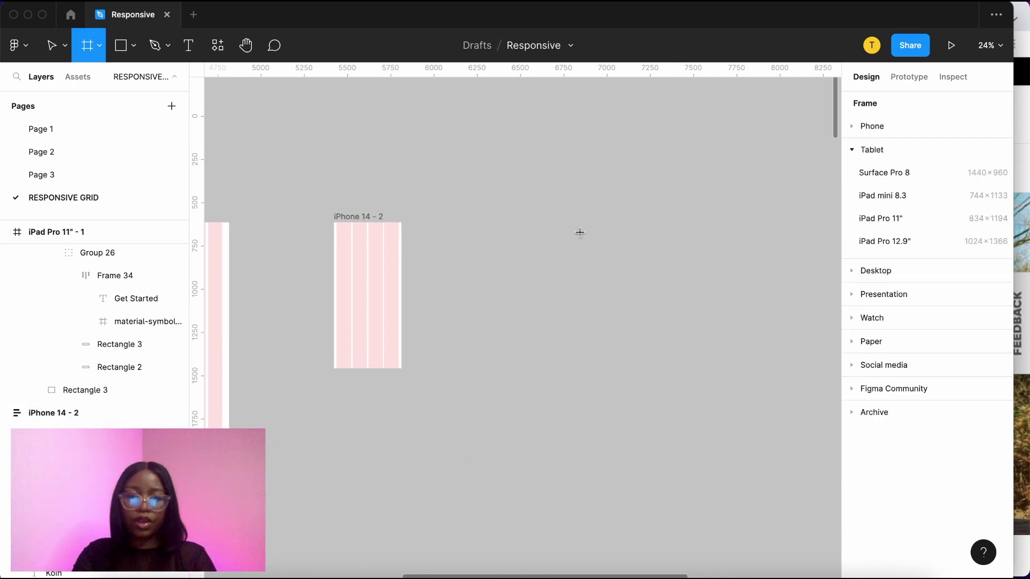
pyautogui.click(875, 274)
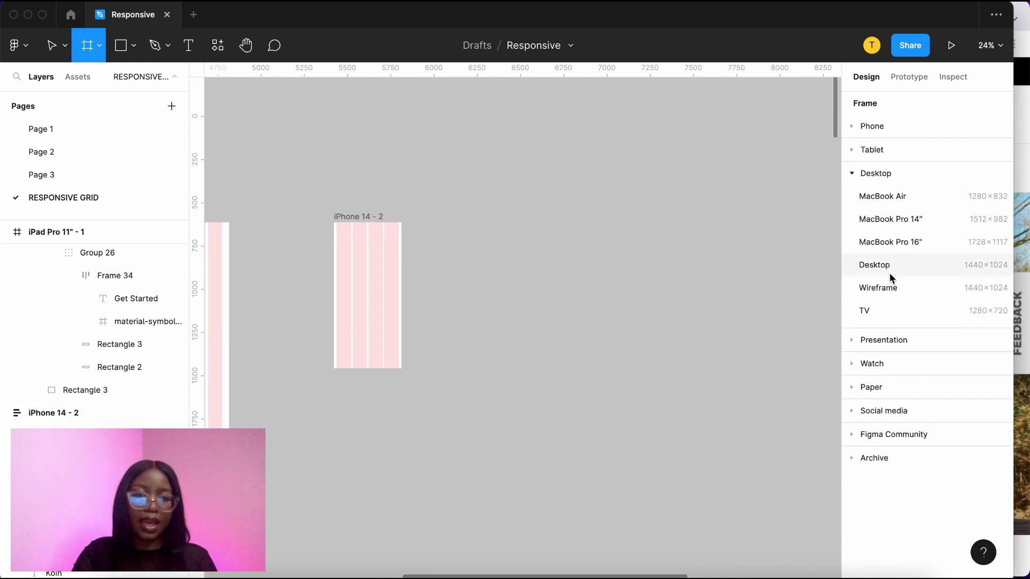
pyautogui.click(893, 274)
pyautogui.moveTo(415, 232); pyautogui.dragTo(470, 220)
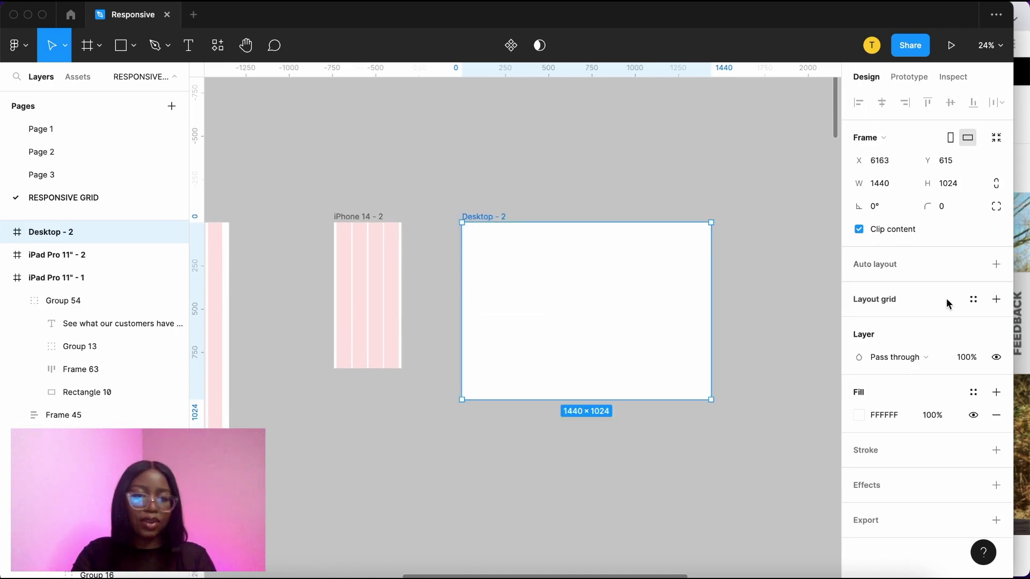
# Apply the desktop grid style to Desktop - 2 and toggle grid visibility with Ctrl+G.
pyautogui.click(974, 299)
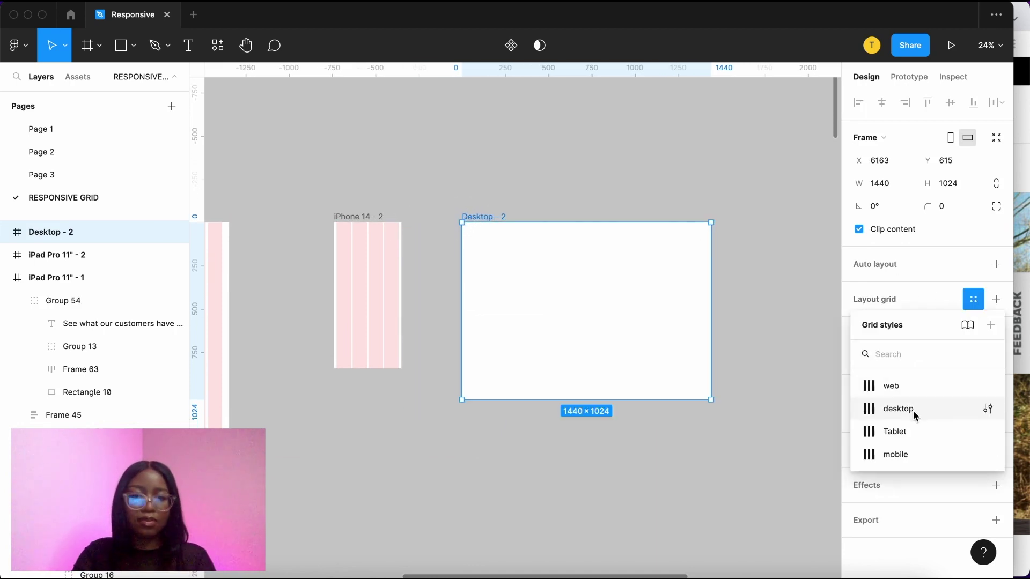
pyautogui.click(901, 409)
pyautogui.click(775, 476)
pyautogui.hscroll(-2, 536, 348)
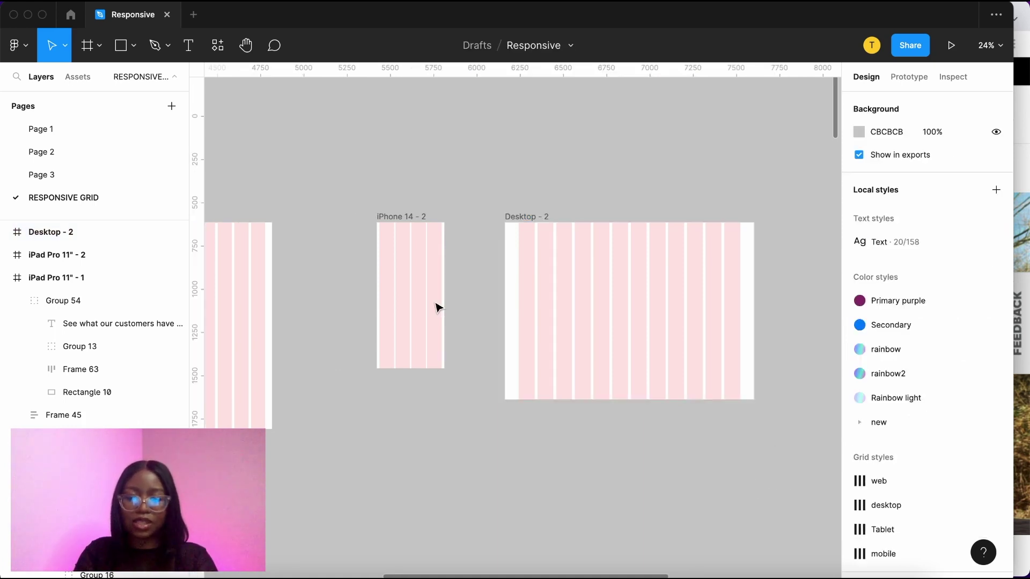
pyautogui.hotkey('ctrl', 'g')
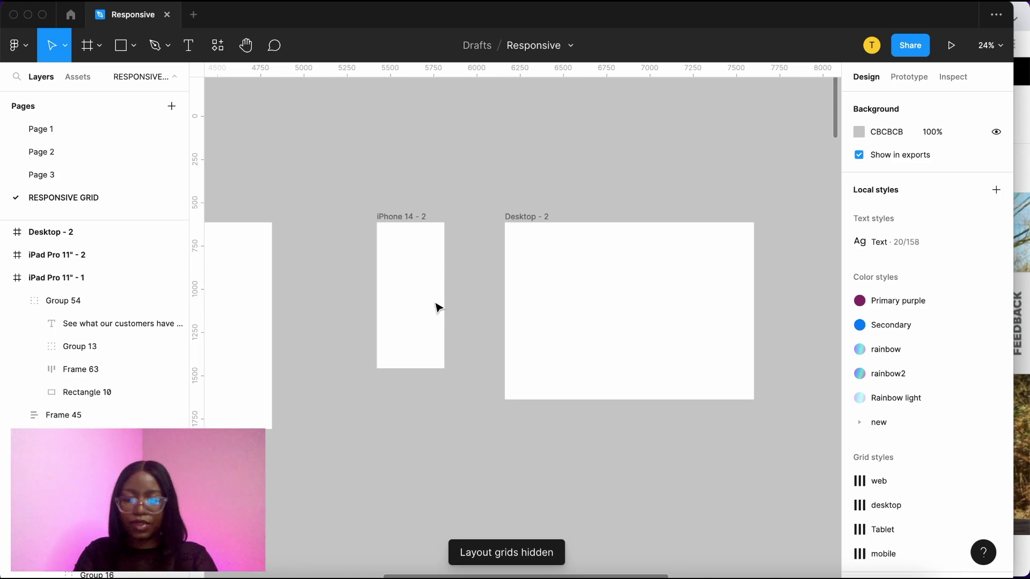
pyautogui.hotkey('ctrl', 'g')
pyautogui.hotkey('ctrl', 'g')
pyautogui.hotkey('ctrl', 'g')
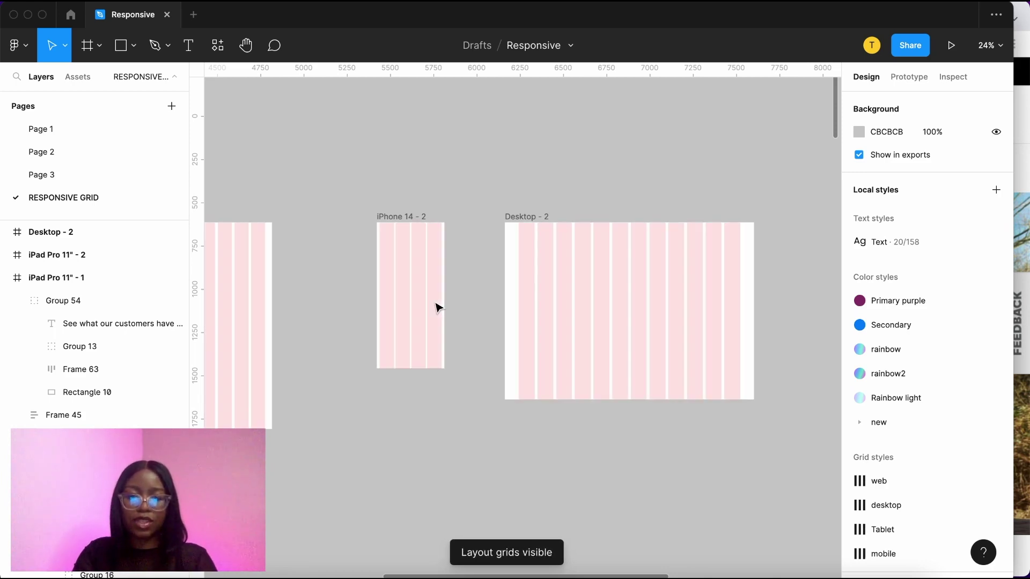
# Add a second layout grid to Desktop - 1 and change it to rows.
pyautogui.click(467, 401)
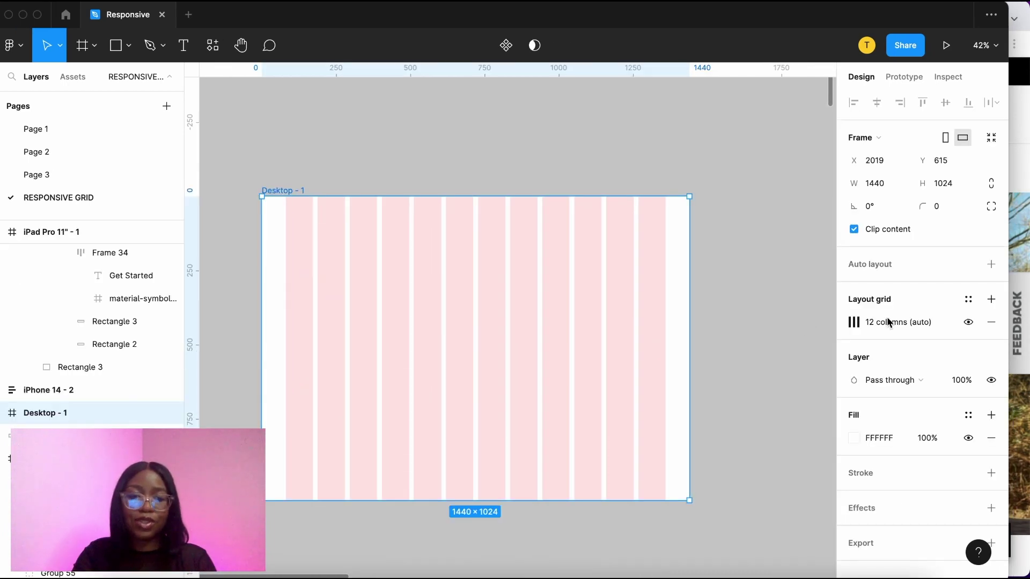
pyautogui.click(991, 299)
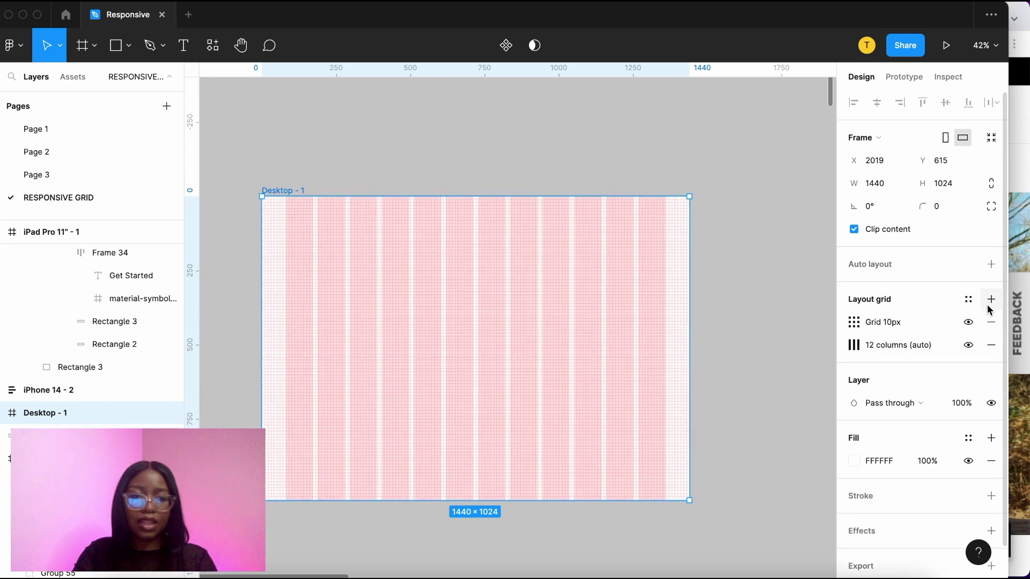
pyautogui.click(853, 322)
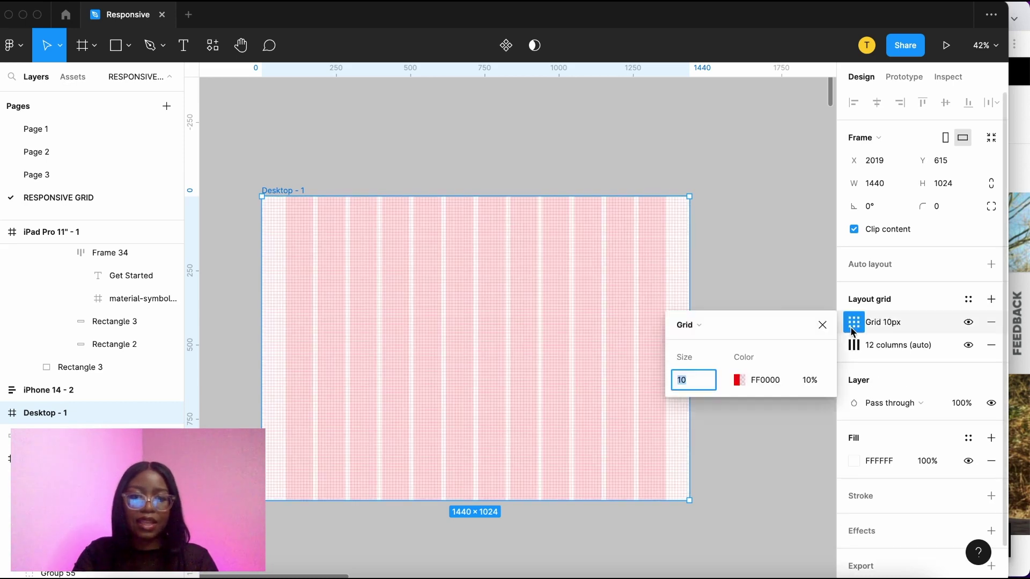
pyautogui.click(697, 336)
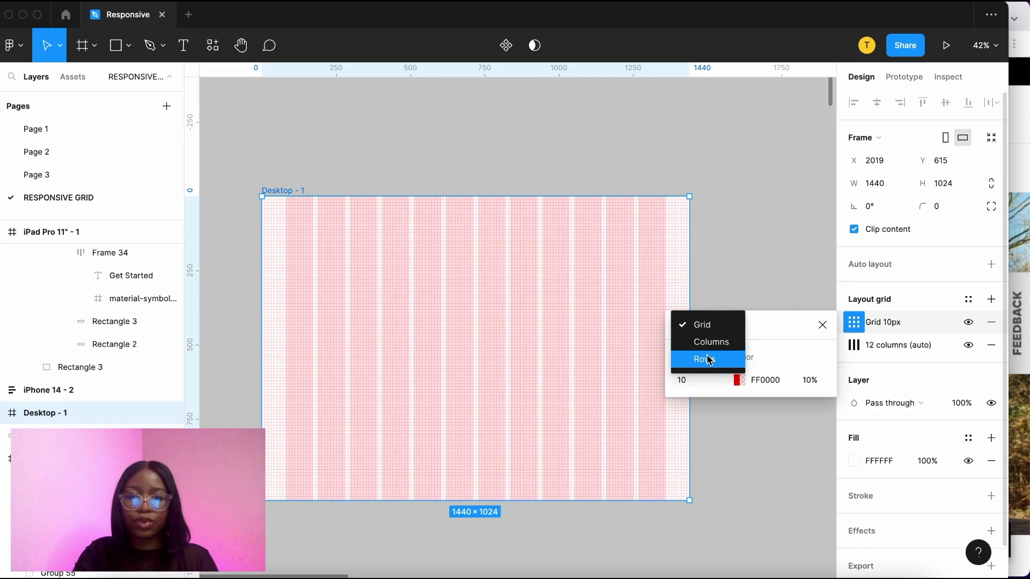
pyautogui.click(708, 359)
pyautogui.scroll(-2, 479, 313)
pyautogui.hscroll(-1, 479, 312)
pyautogui.hscroll(3, 479, 313)
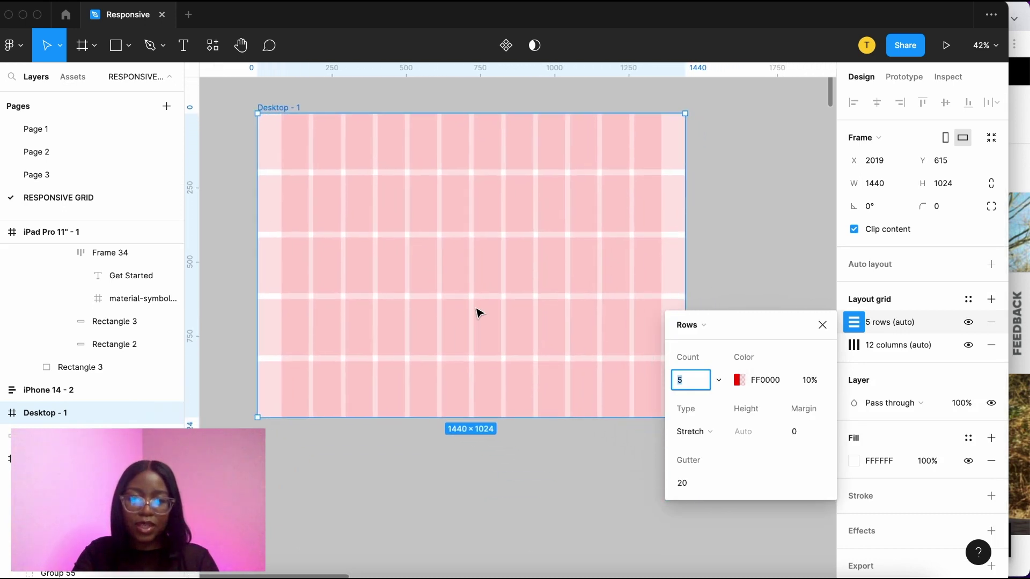
# Set the row grid to Top alignment, Auto count, height 8 and gutter 8.
pyautogui.click(693, 432)
pyautogui.click(704, 383)
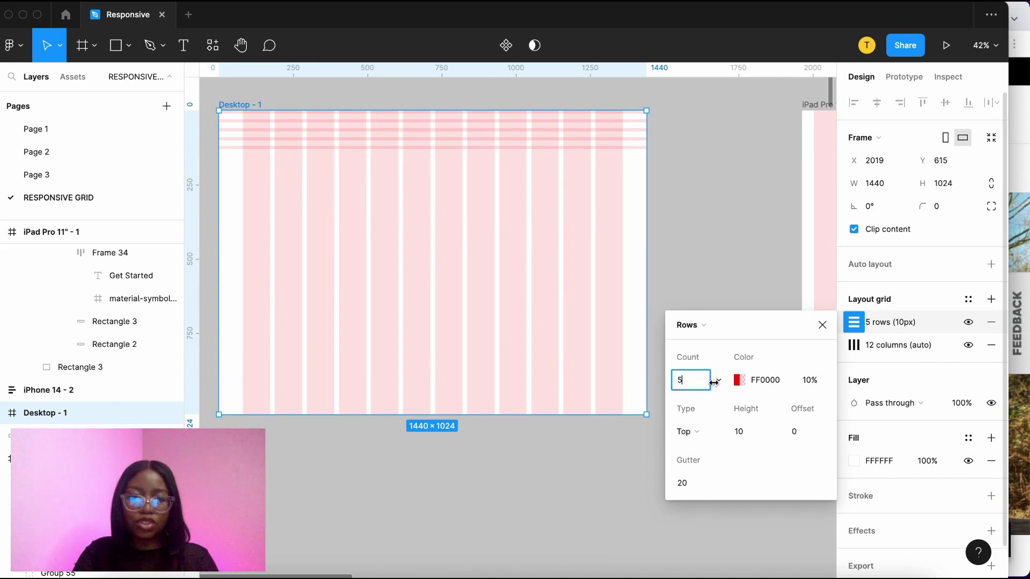
pyautogui.click(719, 382)
pyautogui.click(704, 282)
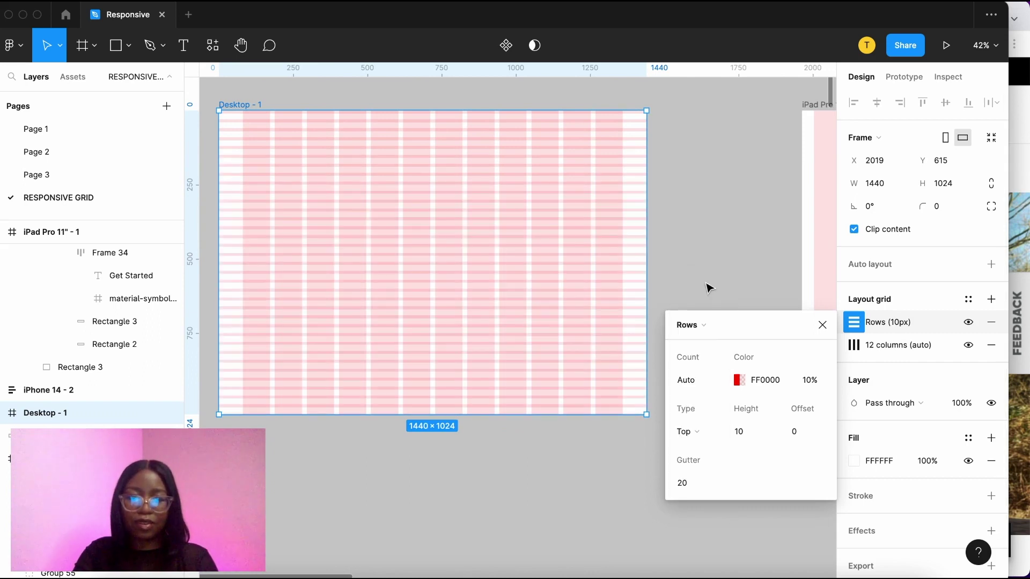
pyautogui.click(749, 432)
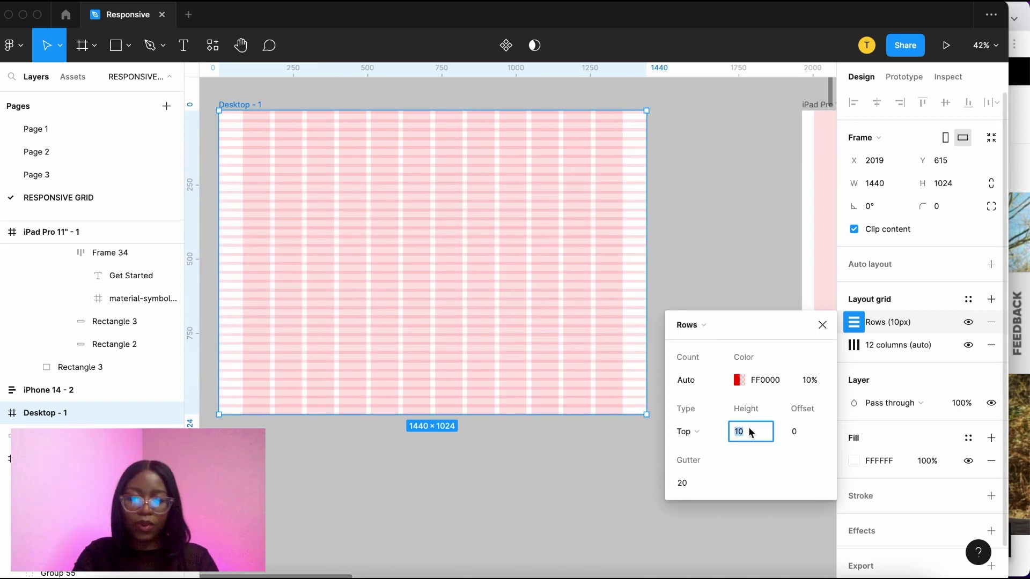
pyautogui.write('8')
pyautogui.click(690, 485)
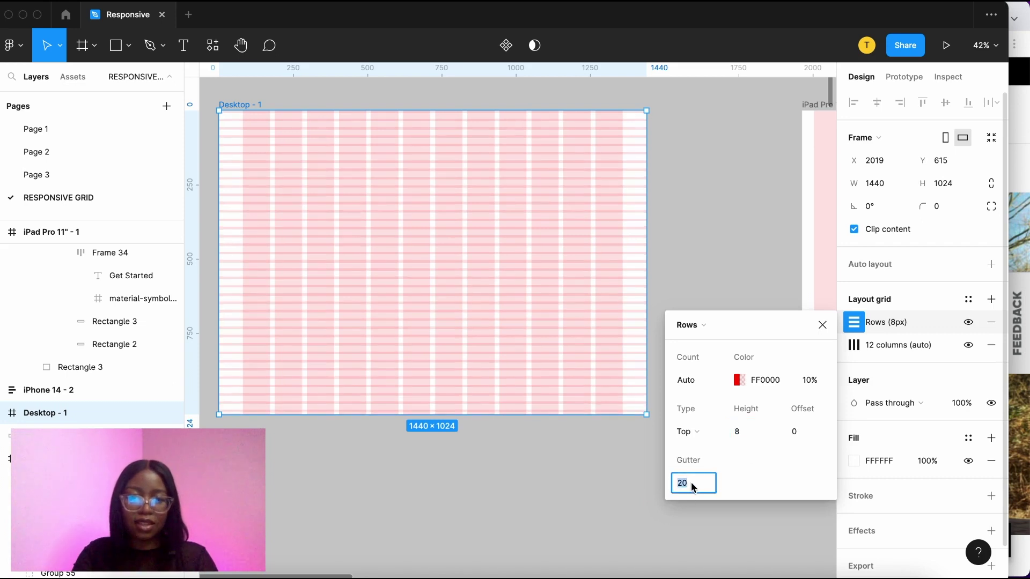
pyautogui.write('8')
pyautogui.press('Return')
pyautogui.press('Escape')
pyautogui.press('Escape')
pyautogui.scroll(5, 427, 213)
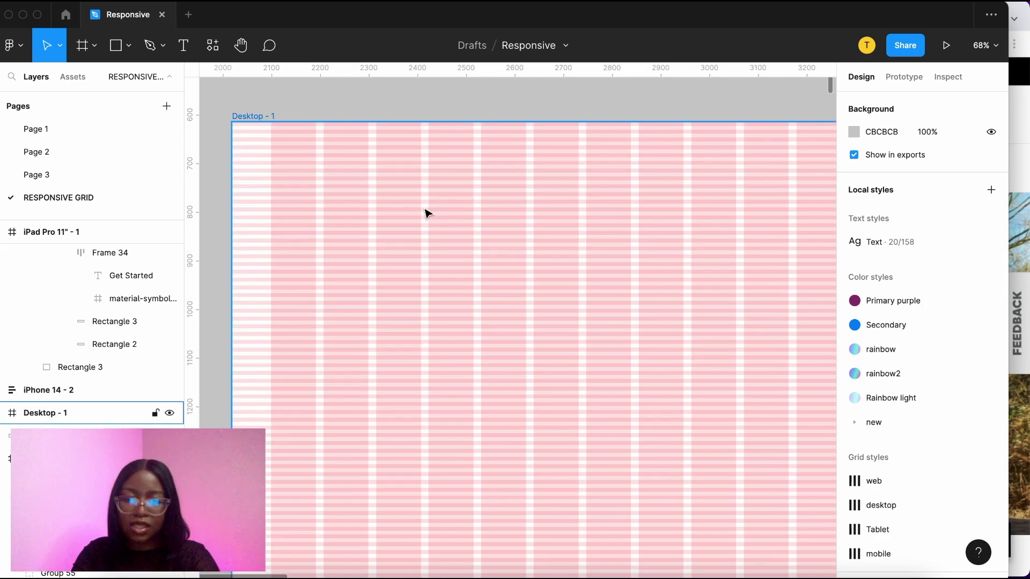
# Draw a grid-snapped 200 × 168 rectangle on Desktop - 1 at X 404, Y 152.
pyautogui.press('r')
pyautogui.scroll(5, 412, 207)
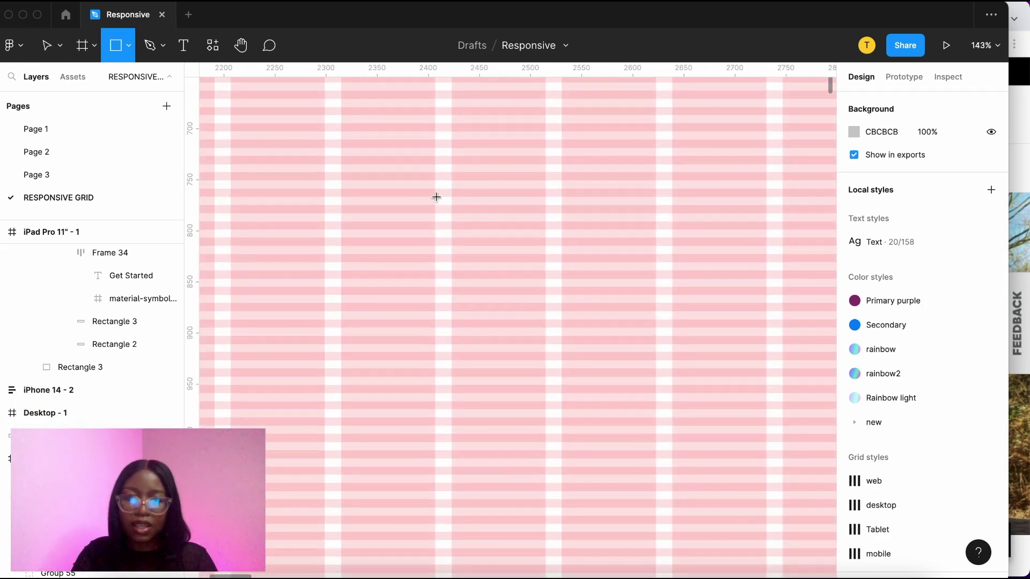
pyautogui.moveTo(451, 197)
pyautogui.mouseDown()
pyautogui.moveTo(628, 295)
pyautogui.moveTo(656, 327)
pyautogui.mouseUp()
pyautogui.moveTo(567, 328); pyautogui.dragTo(569, 370)
pyautogui.scroll(-5, 572, 377)
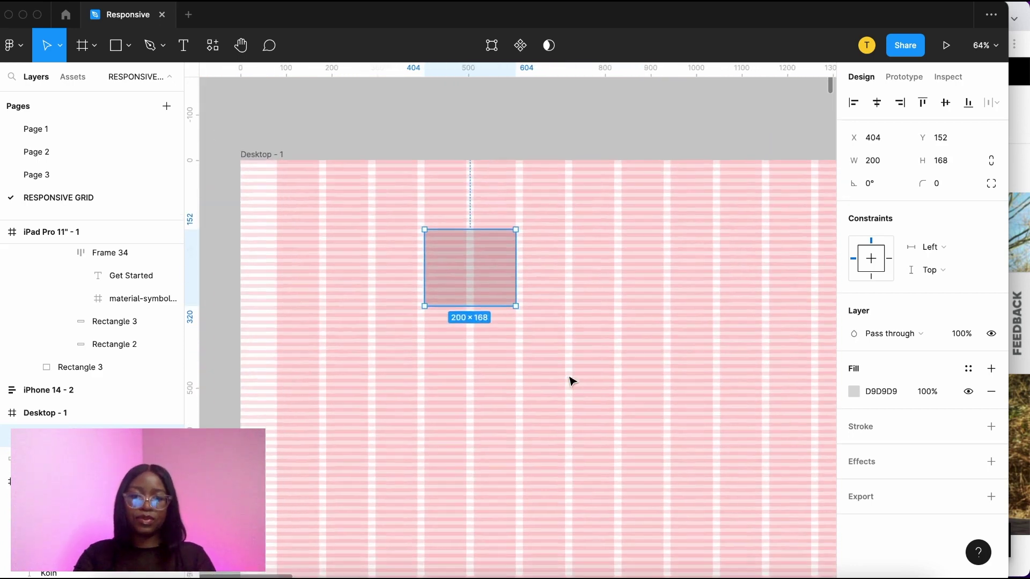
# Save Desktop - 1's layout grids as a new grid style named Rows.
pyautogui.hscroll(-2, 537, 352)
pyautogui.click(292, 156)
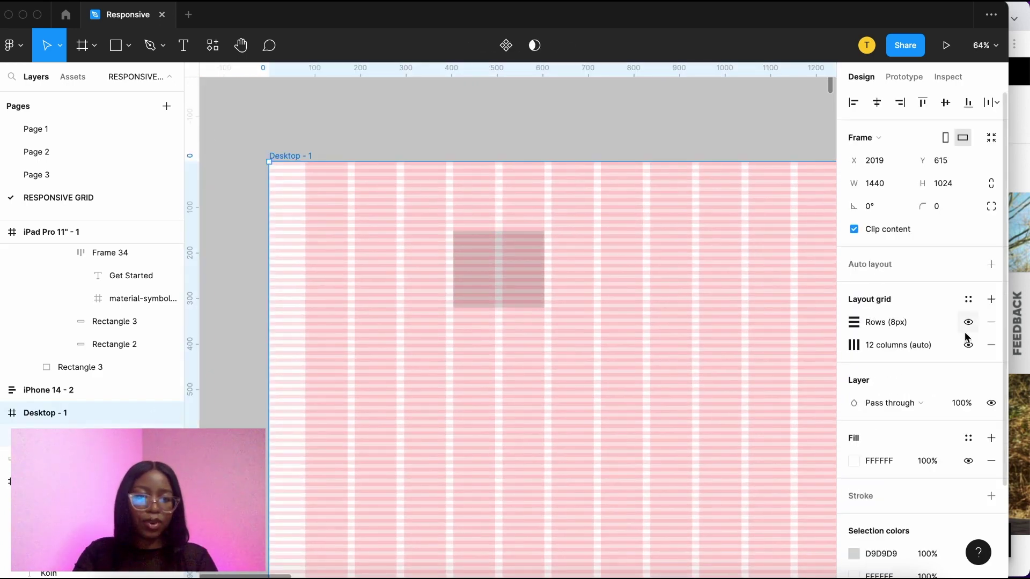
pyautogui.click(968, 299)
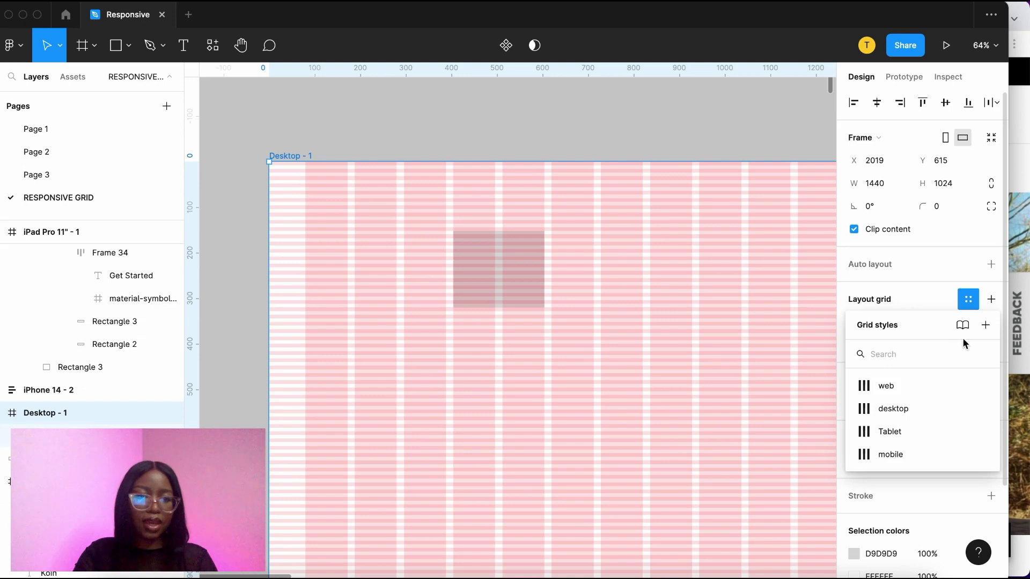
pyautogui.click(984, 326)
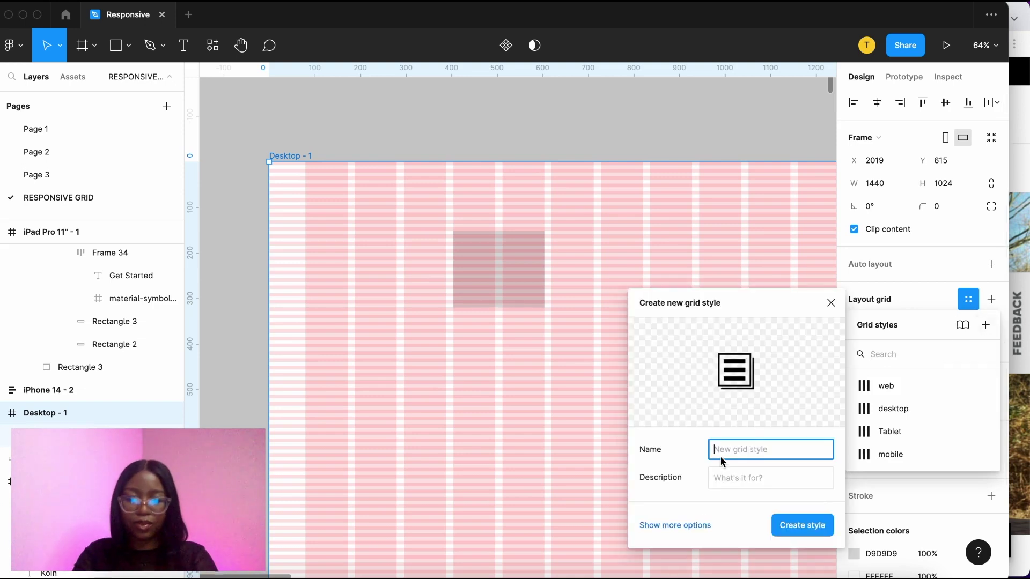
pyautogui.write('Rows')
pyautogui.press('Return')
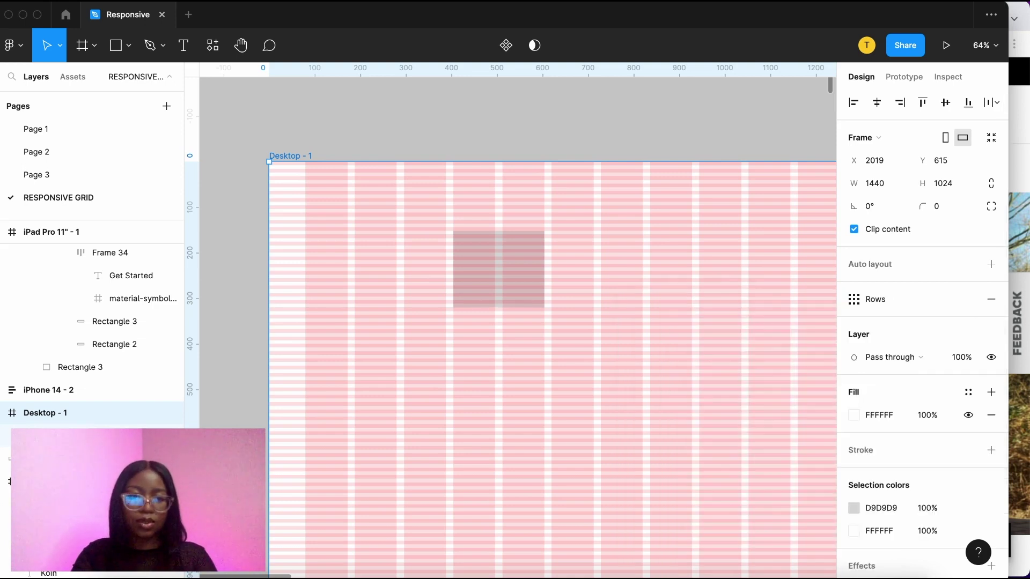
# Detach the Tablet grid style from the iPad Pro 11" - 2 frame and apply Rows instead.
pyautogui.click(650, 149)
pyautogui.hscroll(3, 650, 149)
pyautogui.rightClick(660, 138)
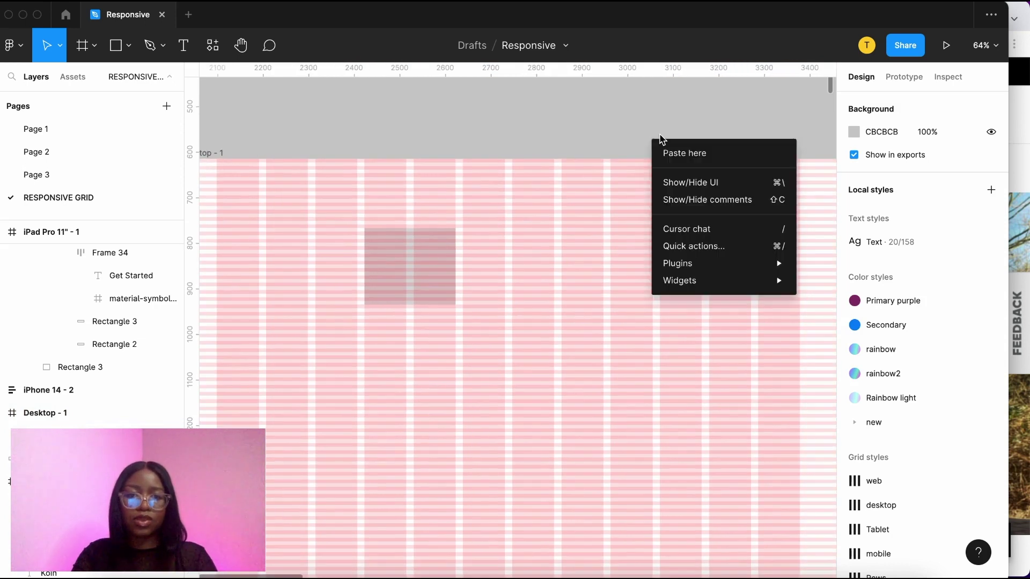
pyautogui.click(584, 124)
pyautogui.hscroll(10, 584, 124)
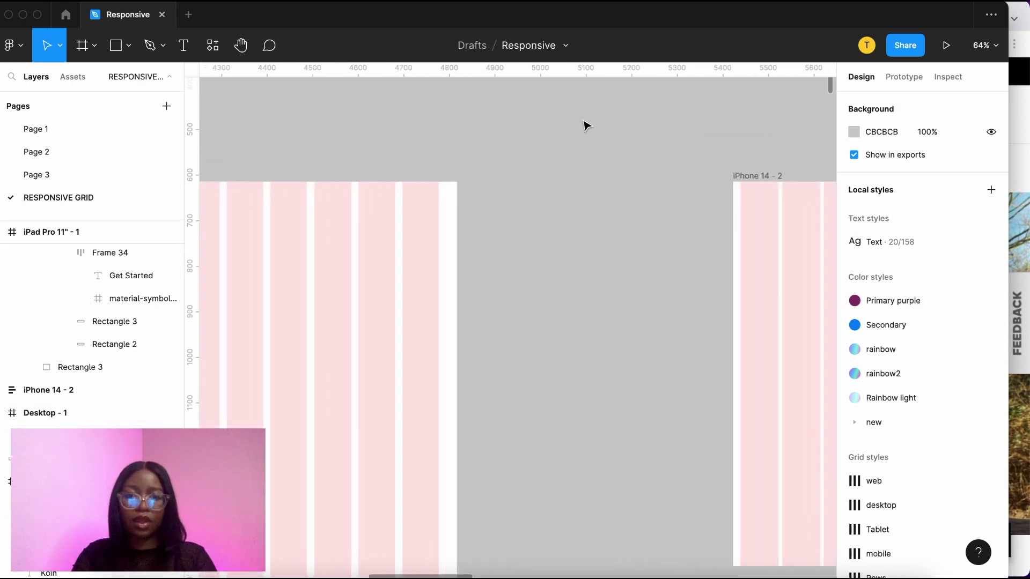
pyautogui.hscroll(-3, 437, 113)
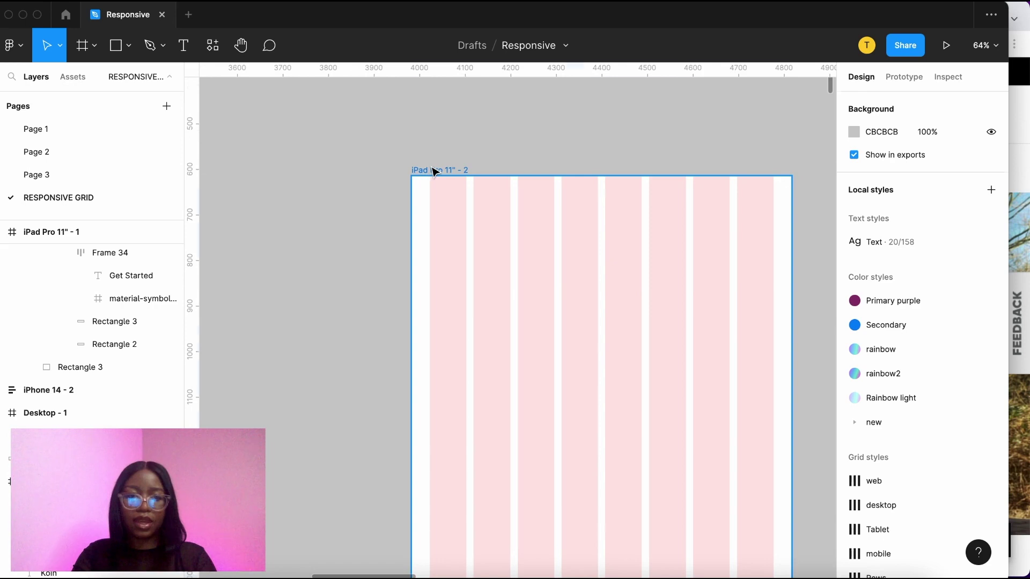
pyautogui.click(424, 170)
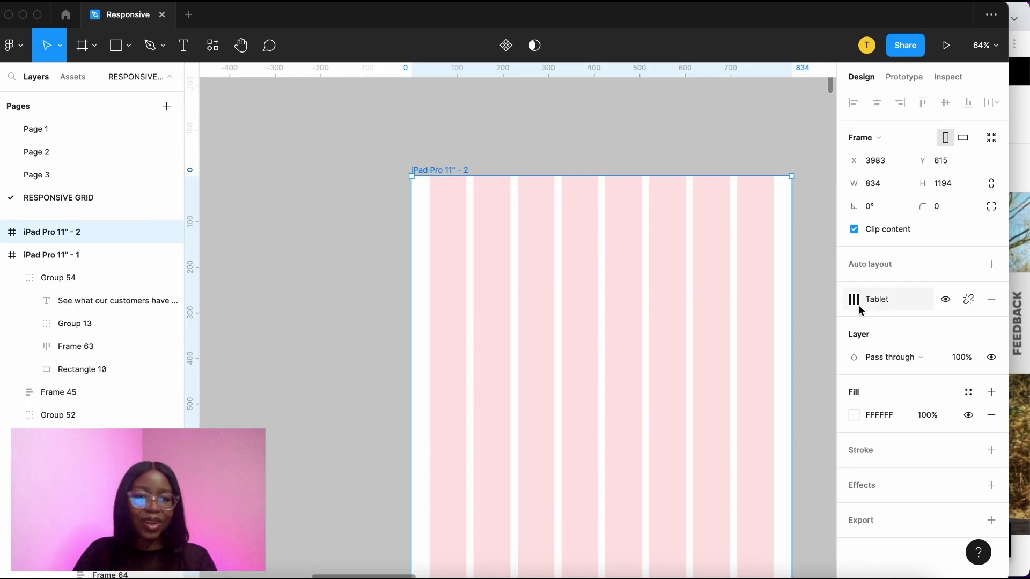
pyautogui.click(968, 300)
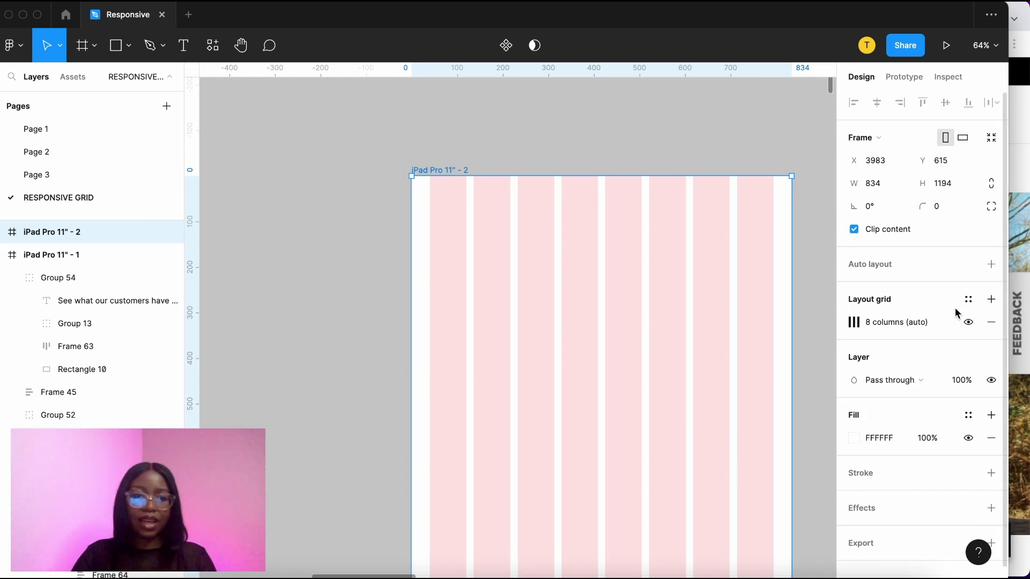
pyautogui.click(968, 299)
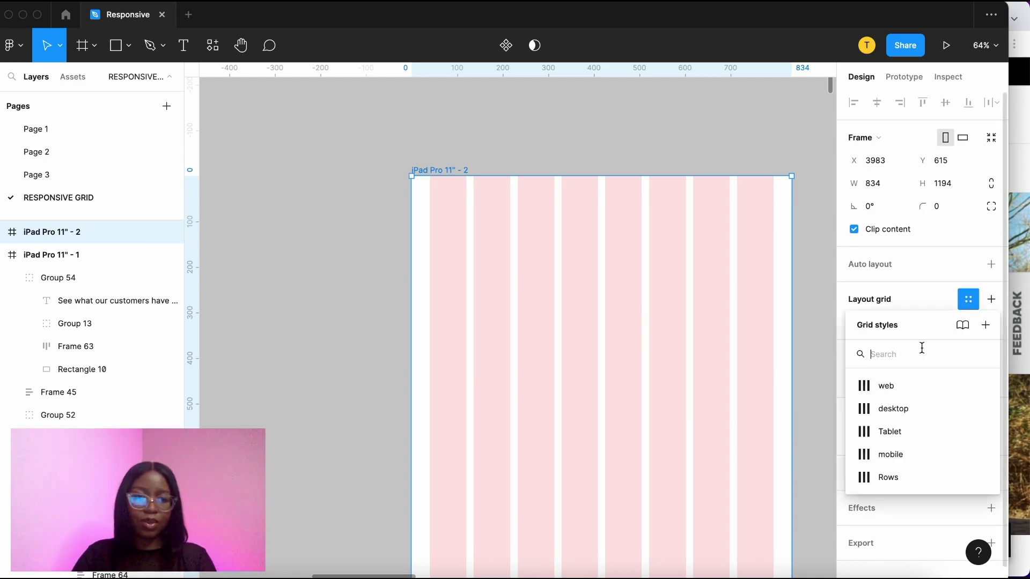
pyautogui.click(906, 472)
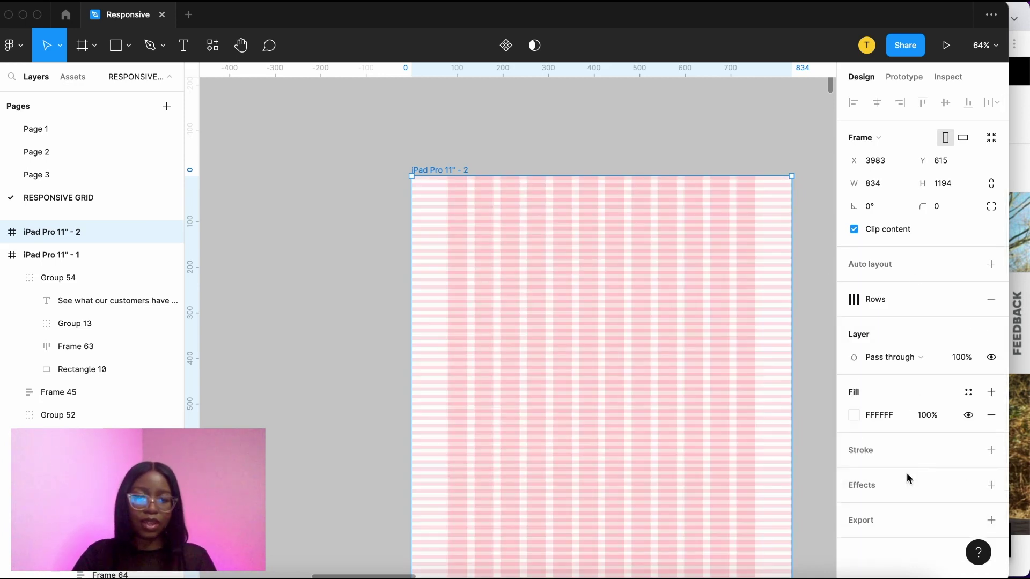
# Detach the mobile grid style from the iPhone 14 - 2 frame.
pyautogui.click(729, 138)
pyautogui.hscroll(3, 729, 139)
pyautogui.hscroll(5, 730, 138)
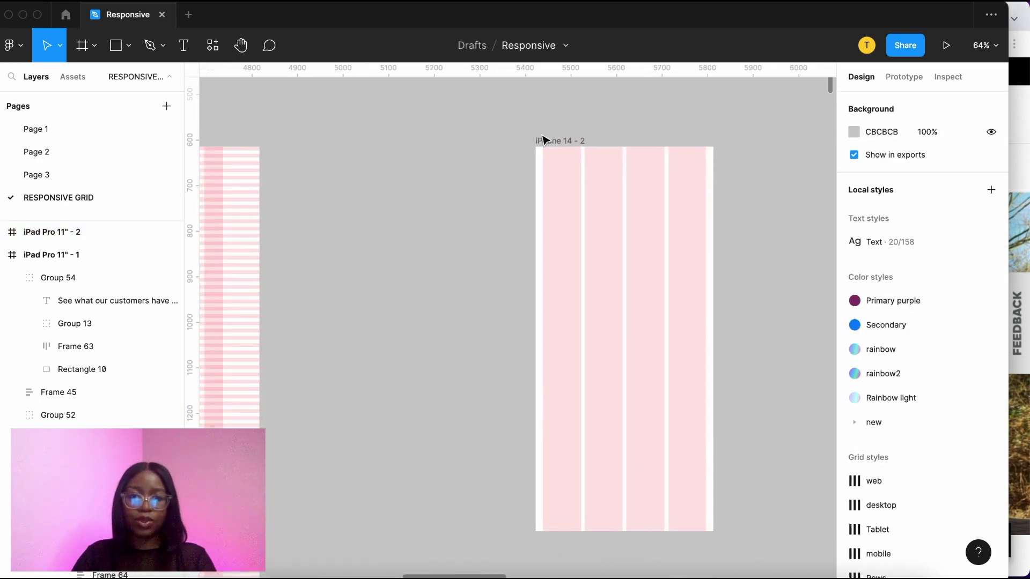
pyautogui.click(558, 142)
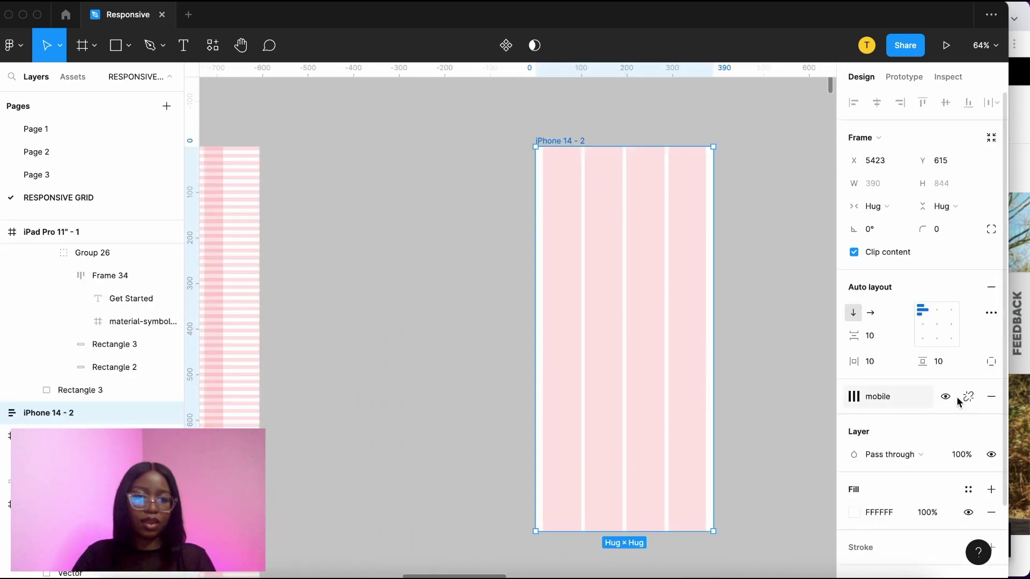
pyautogui.click(968, 399)
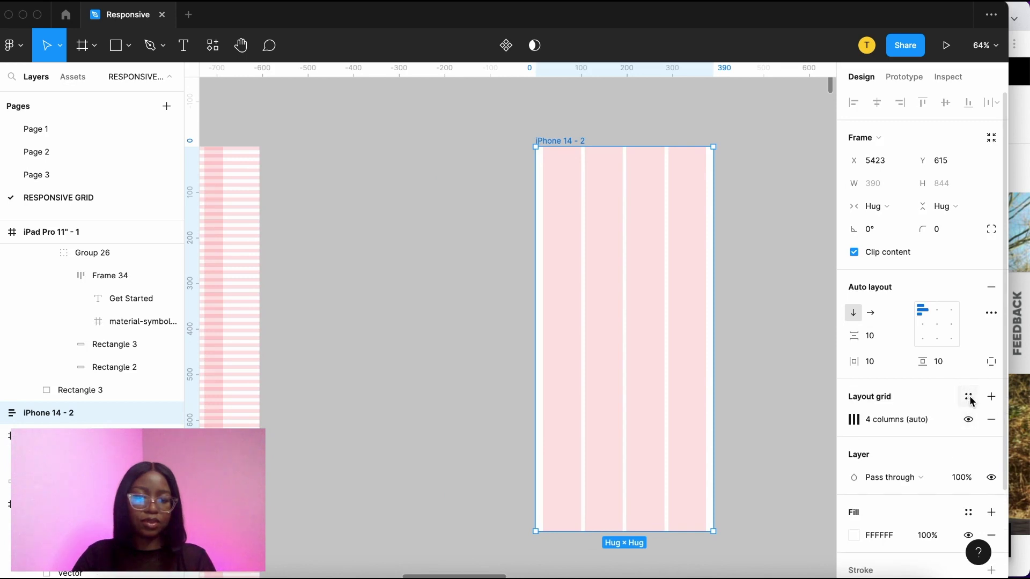
# Scroll down through the Koin desktop page design.
pyautogui.click(770, 333)
pyautogui.scroll(-3, 741, 329)
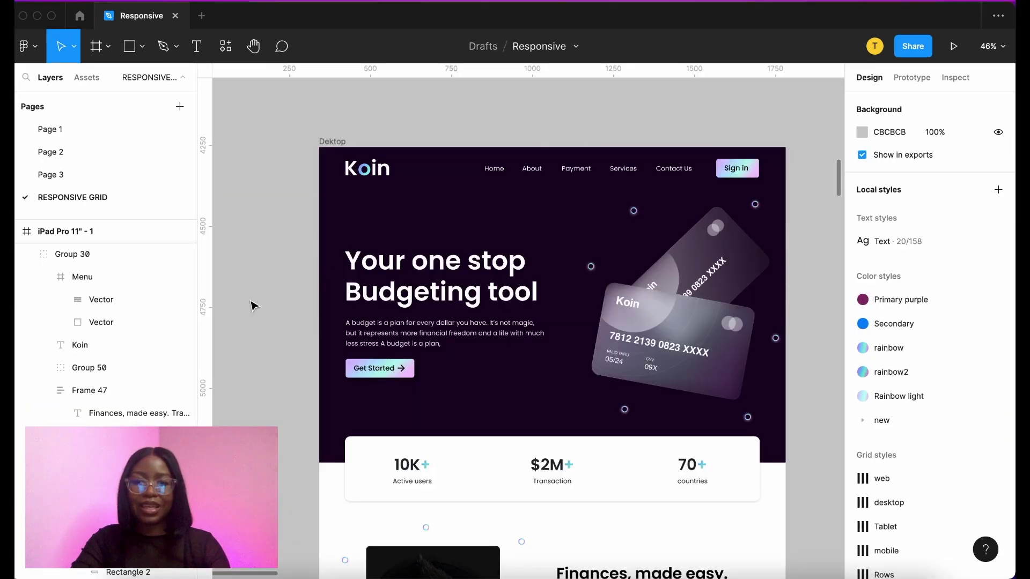
pyautogui.scroll(-5, 254, 305)
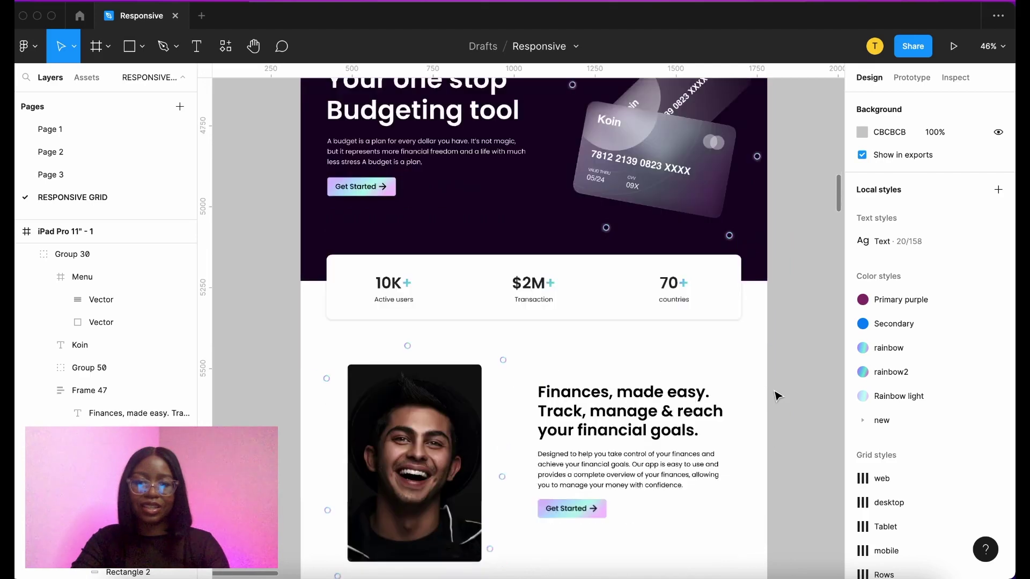
pyautogui.scroll(-2, 777, 396)
pyautogui.scroll(-10, 778, 395)
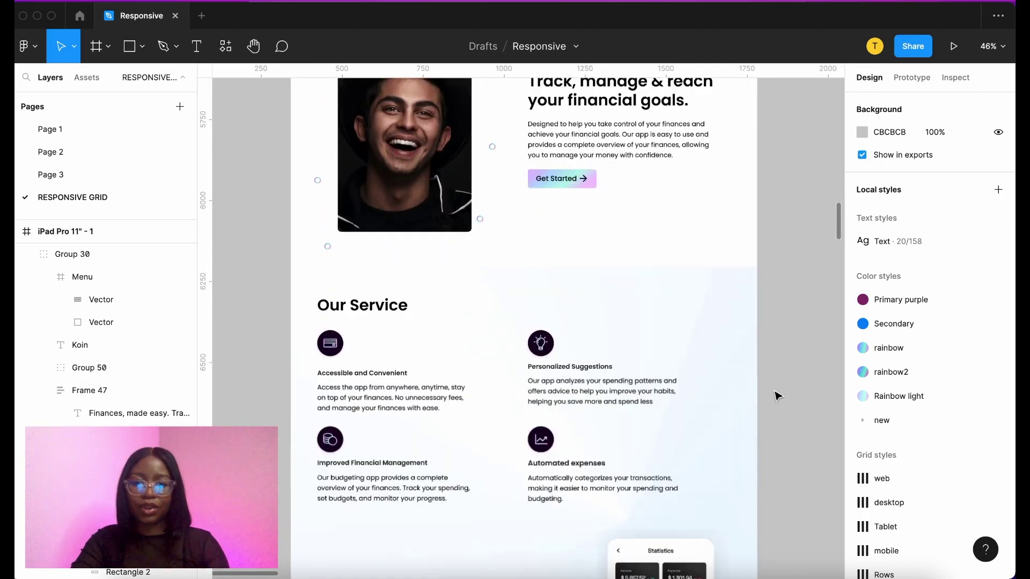
pyautogui.scroll(-7, 789, 421)
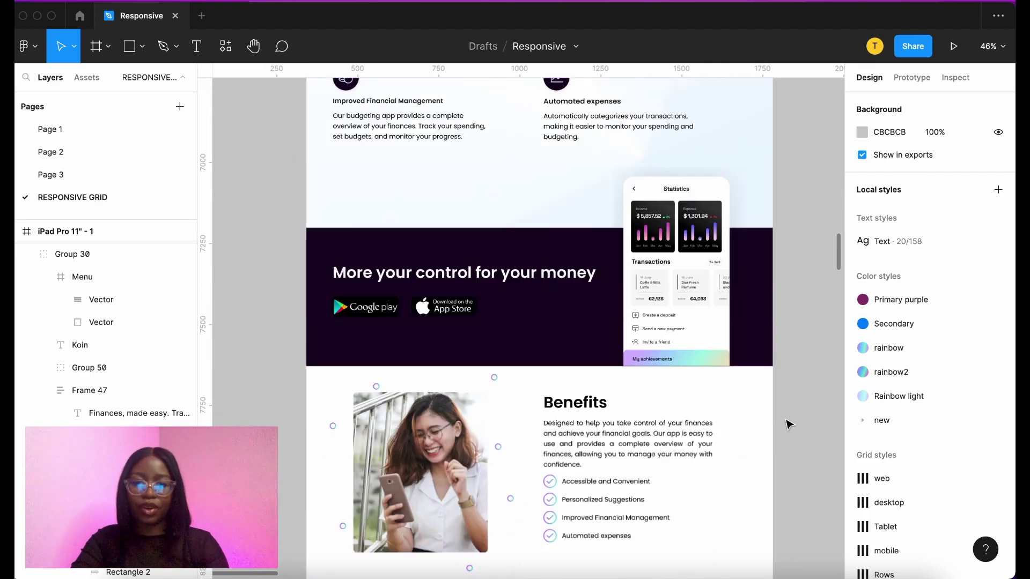
pyautogui.scroll(-6, 788, 423)
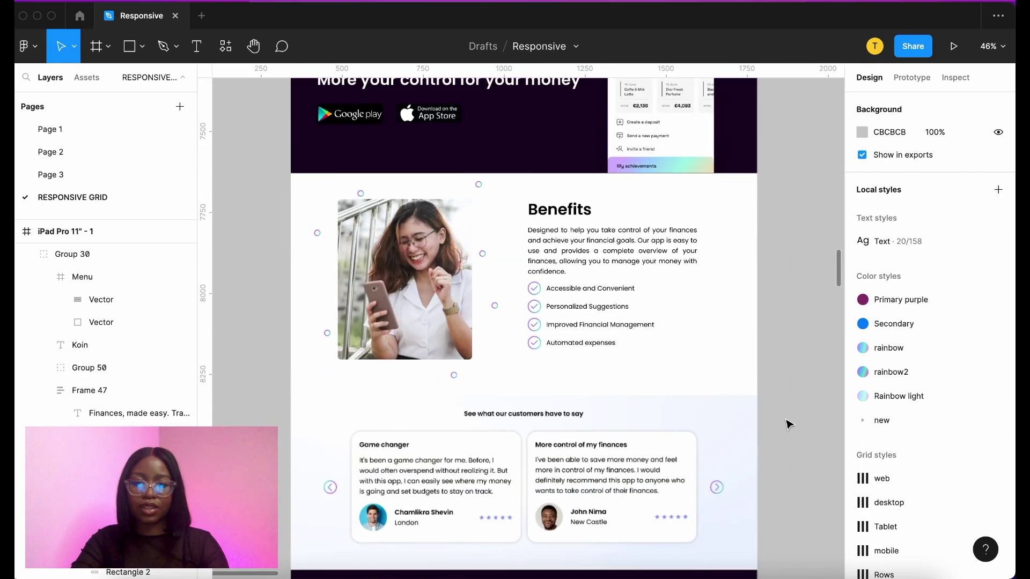
# Bring the iPad Pro 11" - 1 frame into view and show layout grids over the designs.
pyautogui.press('n')
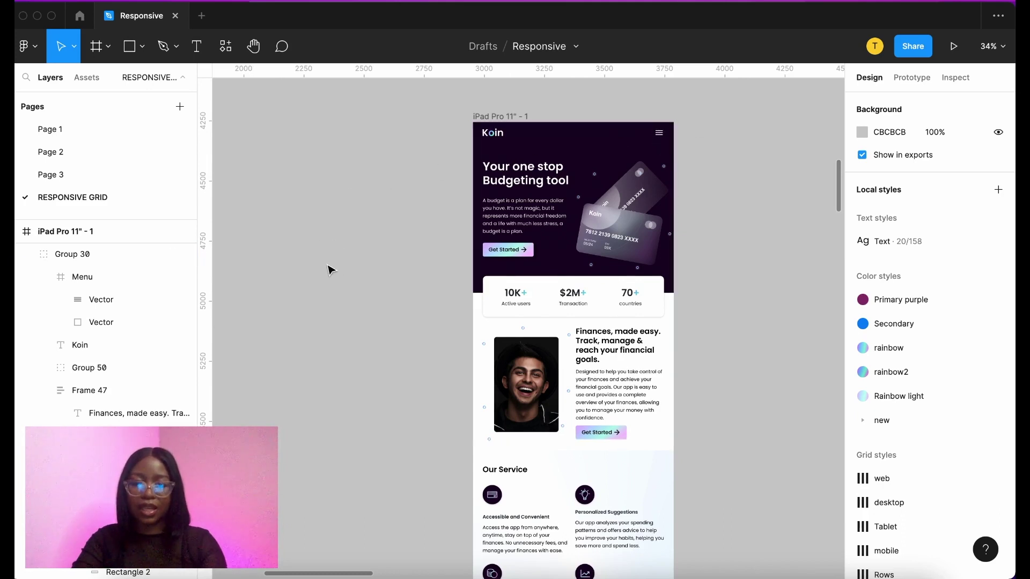
pyautogui.hotkey('ctrl', 'shift', '4')
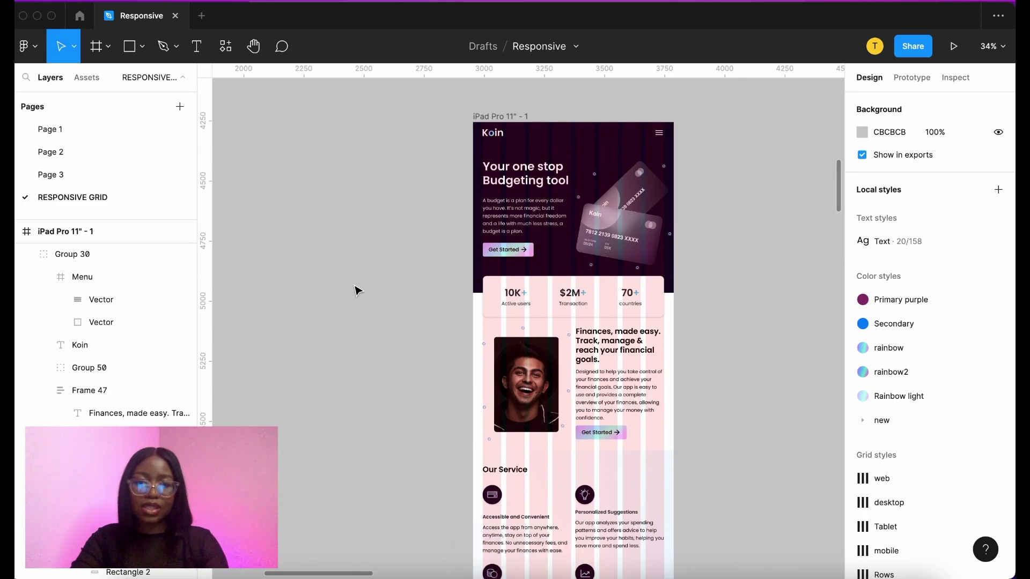
pyautogui.hscroll(-6, 358, 291)
pyautogui.scroll(-3, 358, 290)
pyautogui.scroll(-5, 358, 291)
pyautogui.scroll(-3, 358, 290)
pyautogui.hscroll(-2, 358, 291)
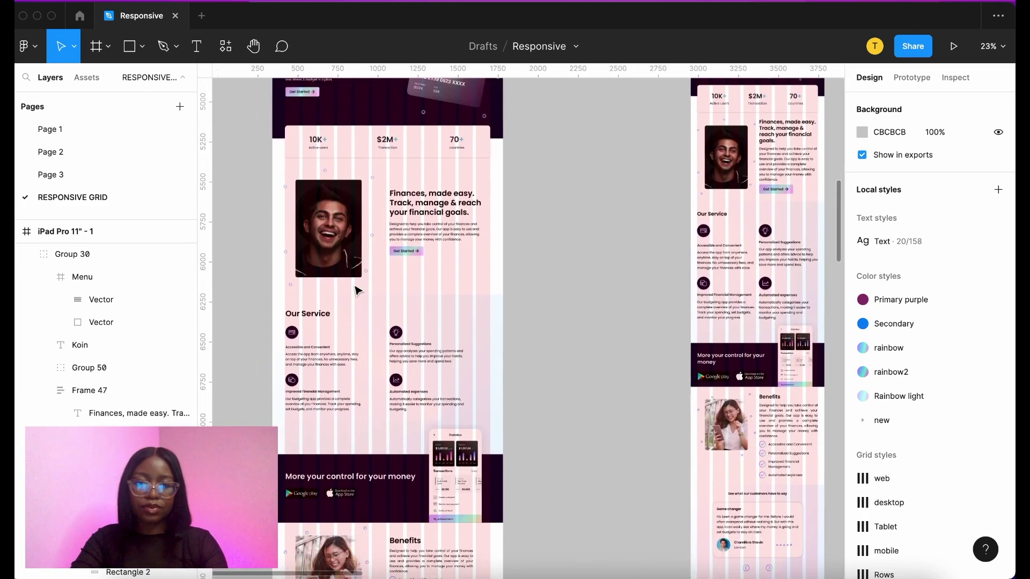
# Select the Koin credit-card group in the desktop hero for copying to iPhone 14 - 3.
pyautogui.scroll(-1, 358, 290)
pyautogui.hscroll(1, 358, 291)
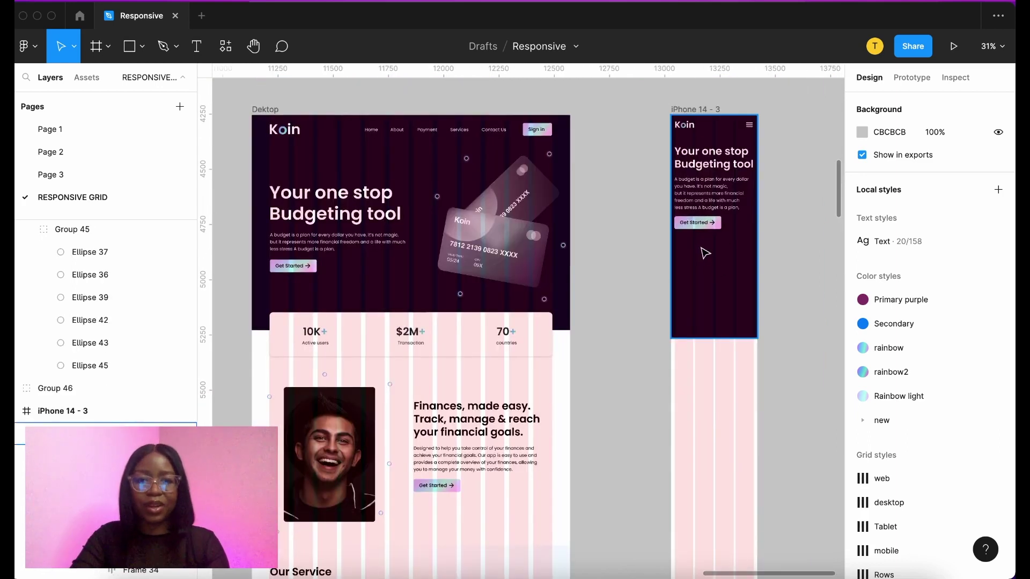
pyautogui.click(483, 249)
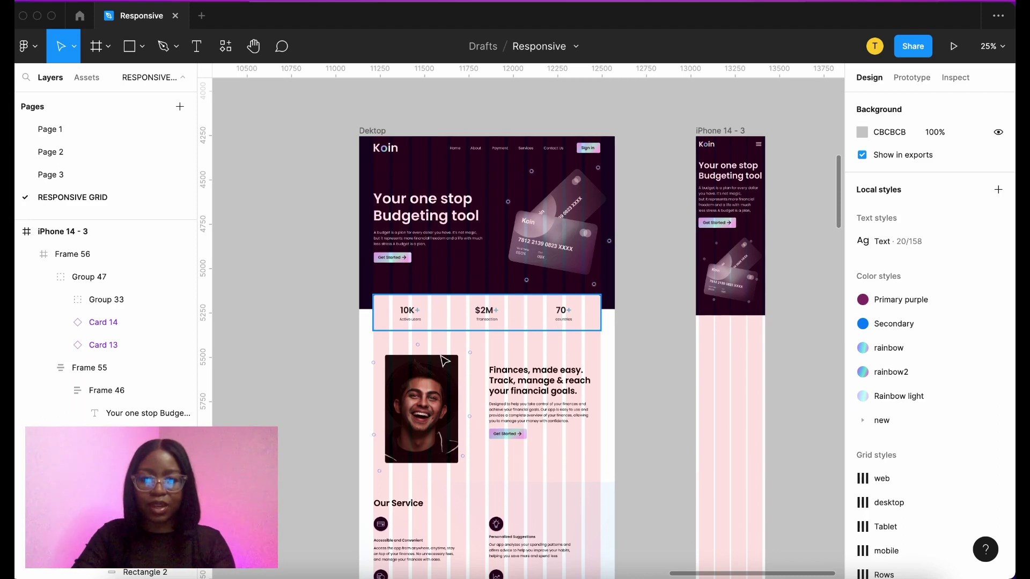
# Select the 10K+, $2M+ and 70+ stat items and paste copies onto the canvas.
pyautogui.scroll(5, 556, 322)
pyautogui.click(432, 248)
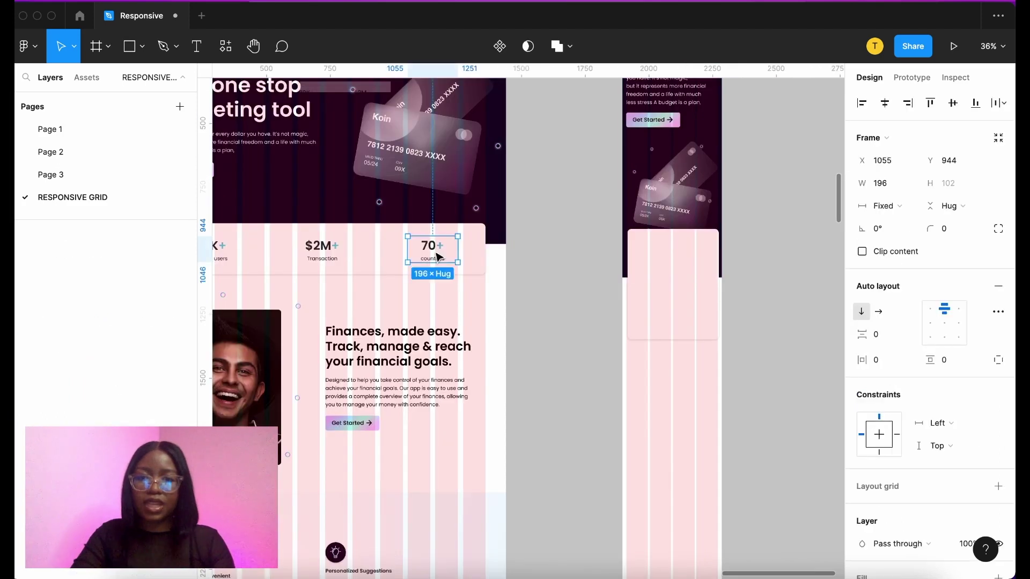
pyautogui.keyDown('shift'); pyautogui.click(320, 255); pyautogui.keyUp('shift')
pyautogui.hscroll(4, 613, 290)
pyautogui.hscroll(5, 590, 290)
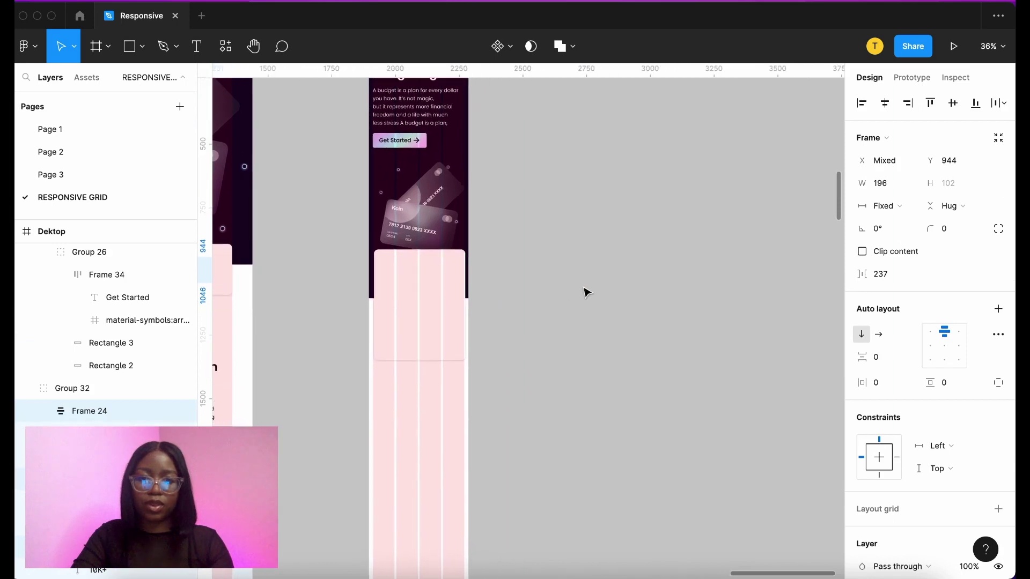
pyautogui.hotkey('ctrl', 'v')
pyautogui.hscroll(-2, 619, 289)
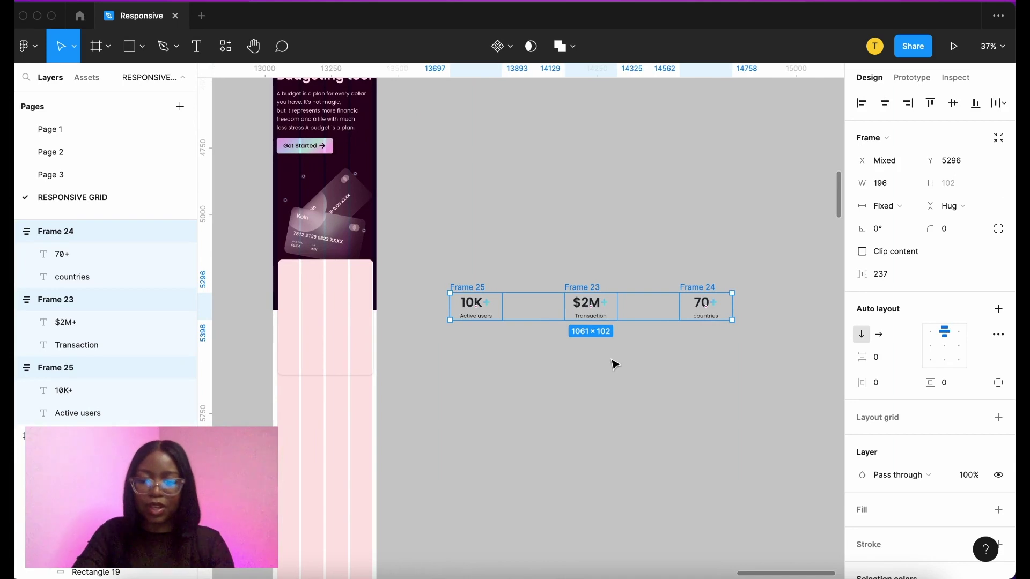
# Wrap the stats in a vertical auto layout with 32 spacing and move it into iPhone 14 - 3.
pyautogui.hotkey('shift', 'a')
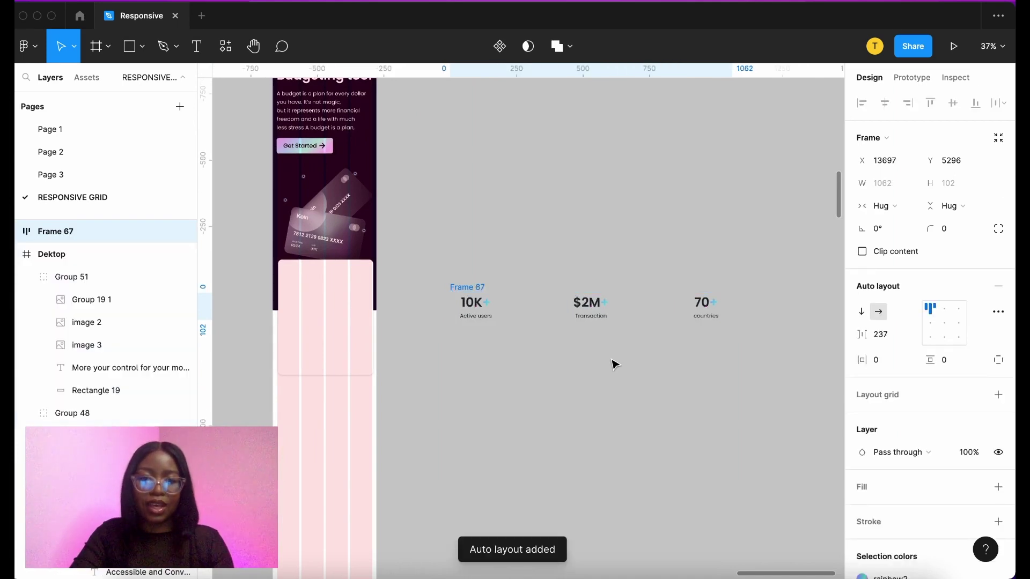
pyautogui.click(863, 312)
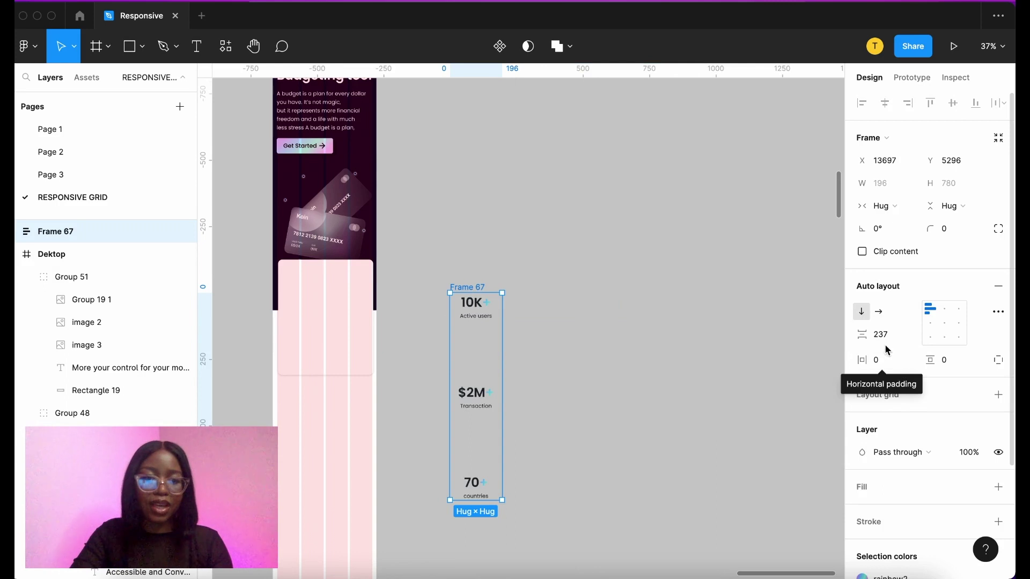
pyautogui.click(882, 335)
pyautogui.write('32')
pyautogui.press('Return')
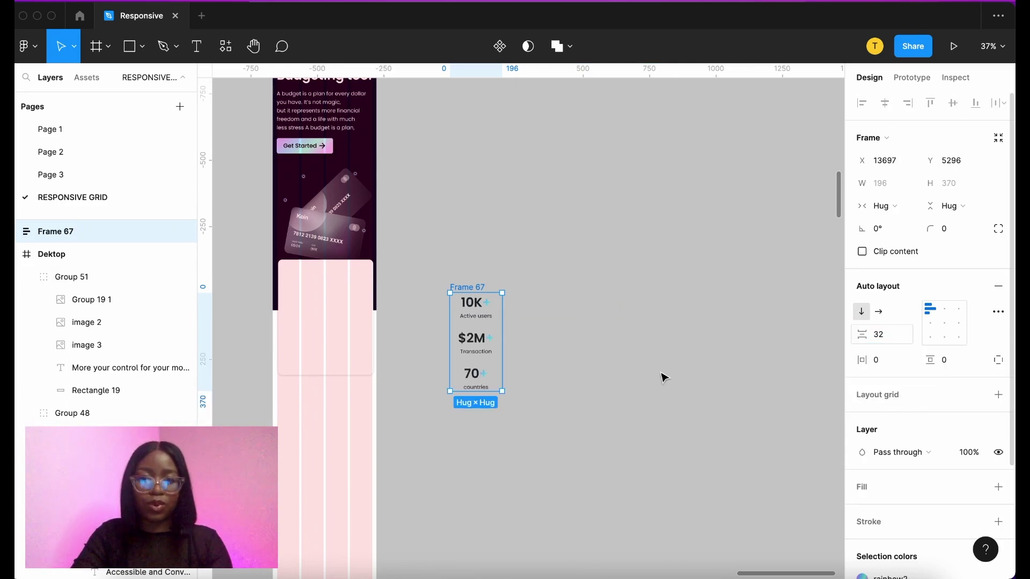
pyautogui.click(589, 395)
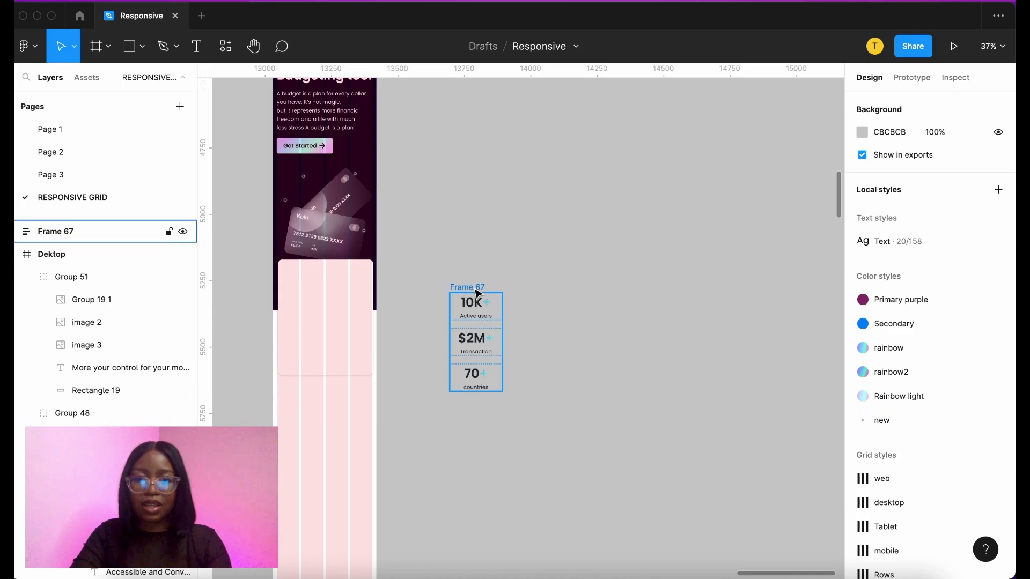
pyautogui.moveTo(478, 293); pyautogui.dragTo(306, 260)
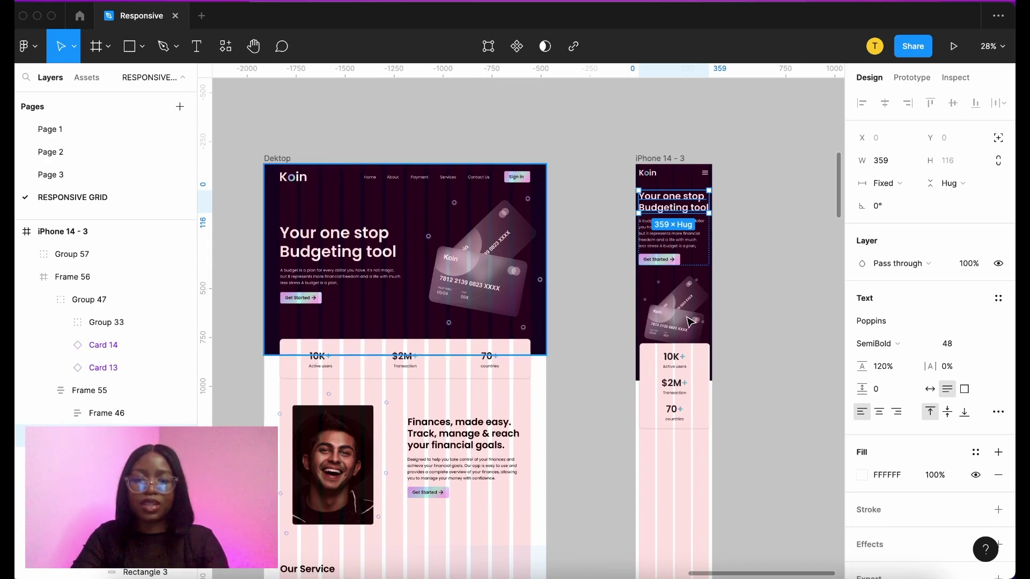
# Compare the mobile and desktop hero paragraphs, leaving the Finances section group below the stats.
pyautogui.click(657, 238)
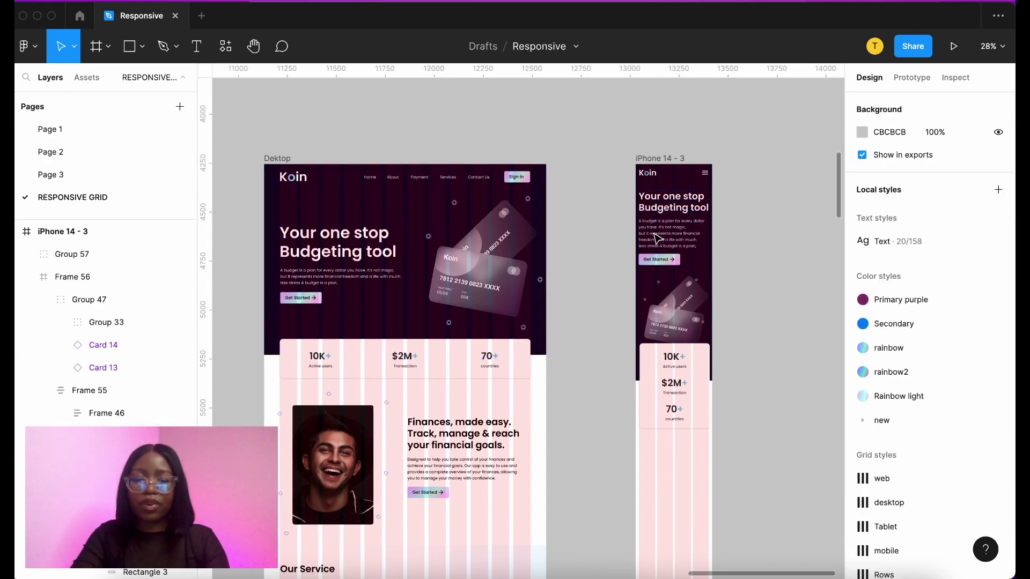
pyautogui.click(667, 241)
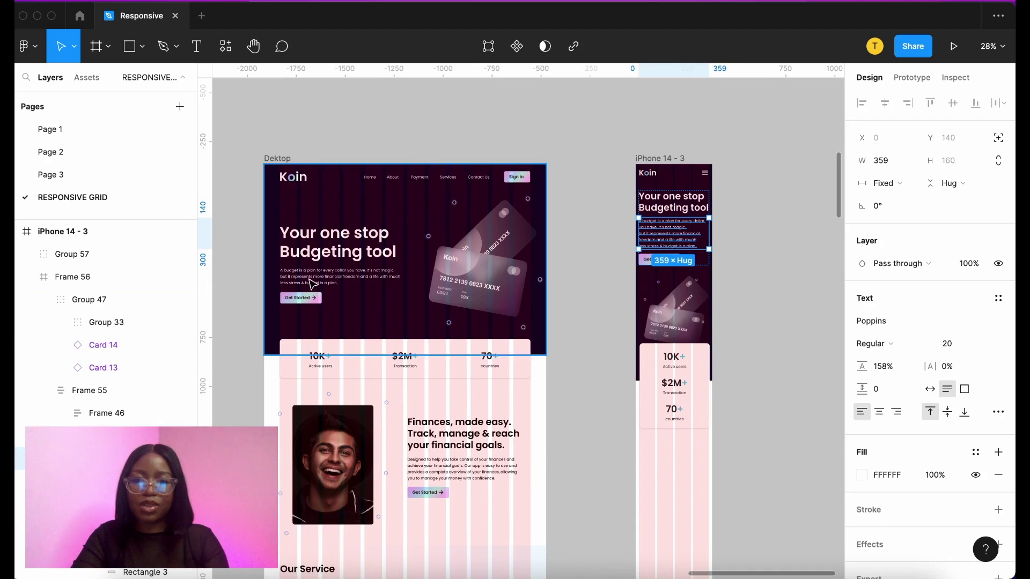
pyautogui.click(341, 276)
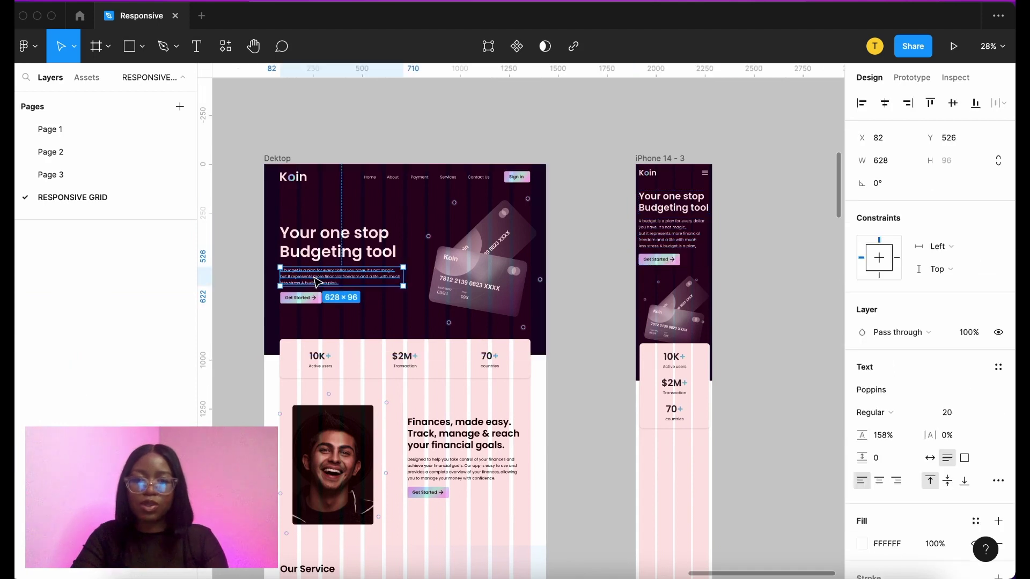
pyautogui.click(775, 298)
pyautogui.scroll(1, 679, 366)
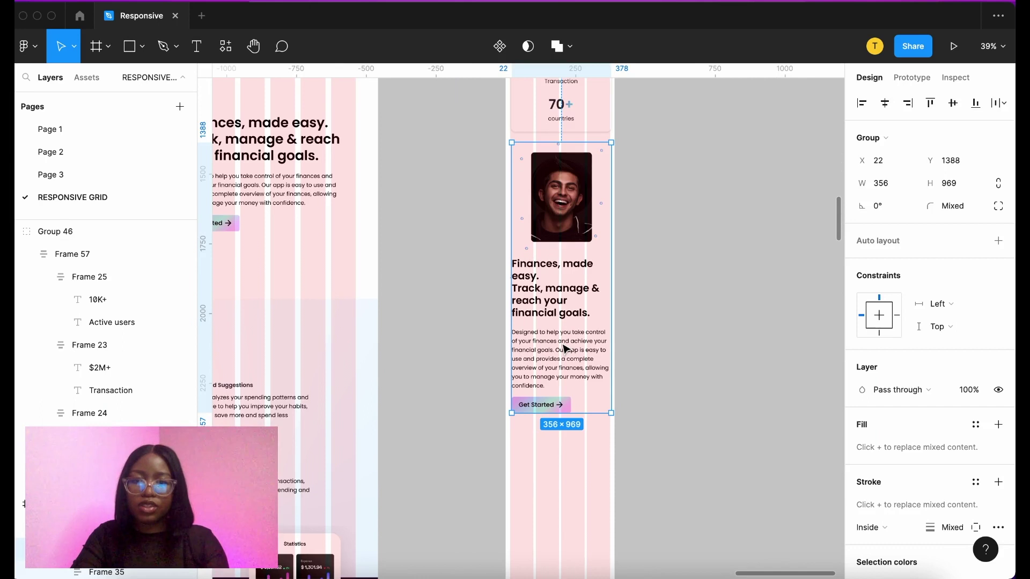
pyautogui.scroll(-5, 566, 349)
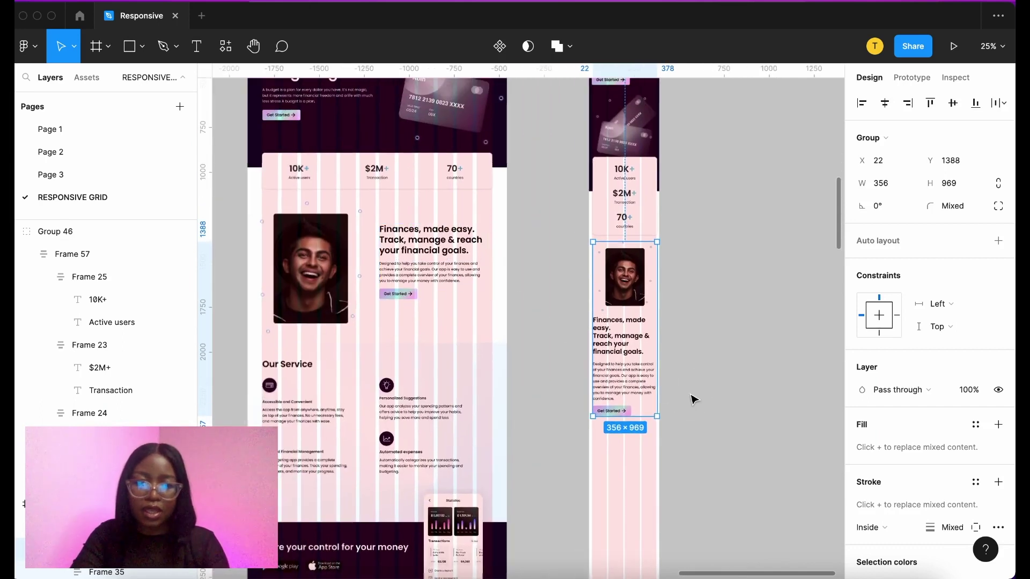
pyautogui.press('Escape')
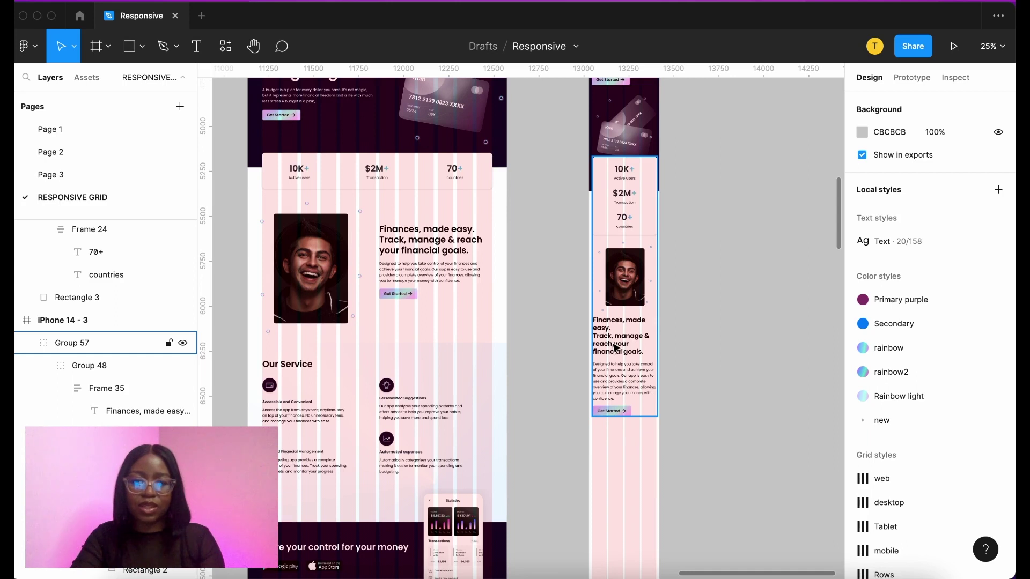
pyautogui.scroll(-10, 726, 304)
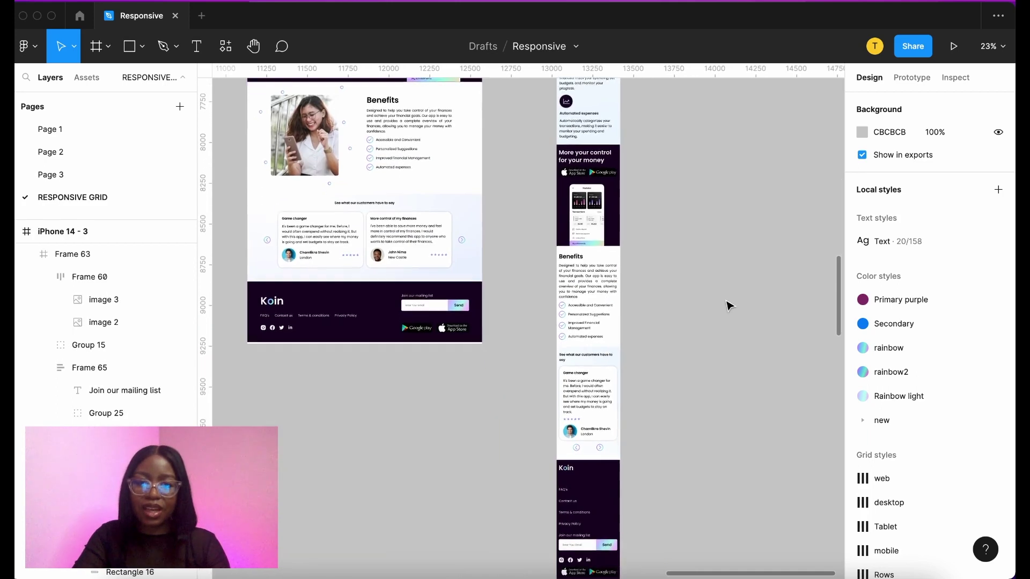
pyautogui.scroll(-2, 730, 305)
pyautogui.scroll(5, 717, 341)
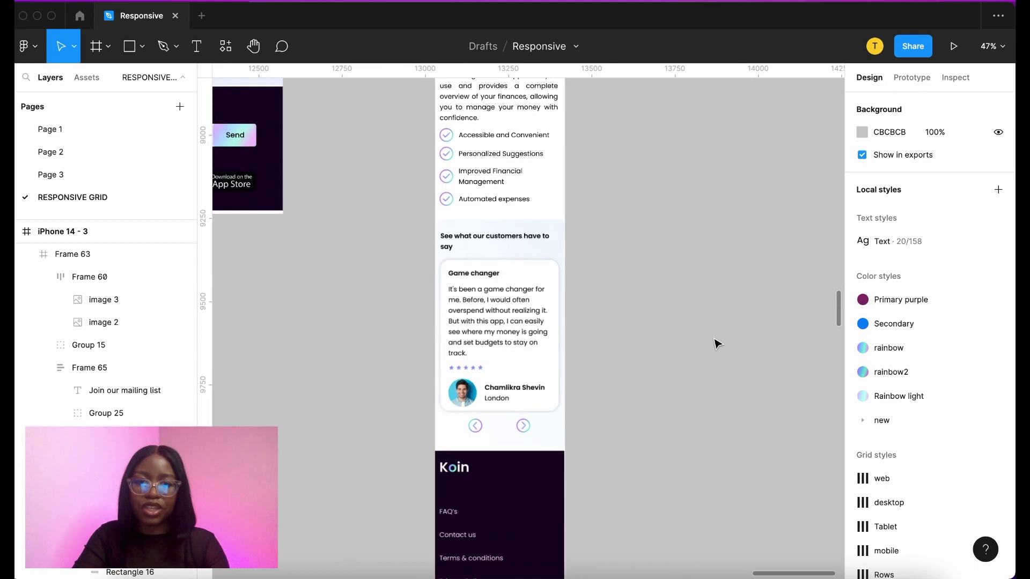
pyautogui.scroll(2, 718, 343)
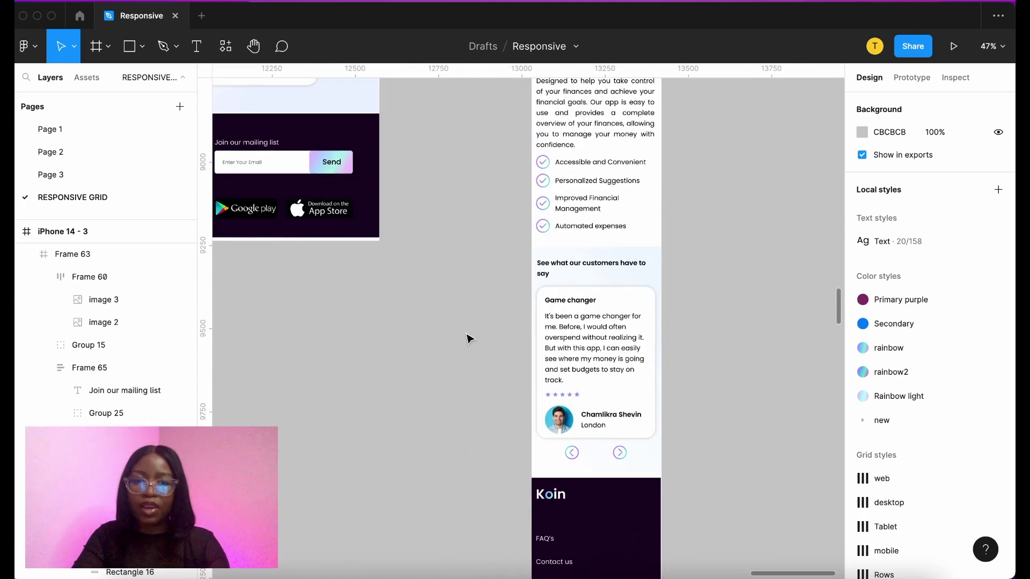
pyautogui.hscroll(-8, 469, 338)
pyautogui.scroll(4, 469, 338)
pyautogui.hscroll(-1, 470, 337)
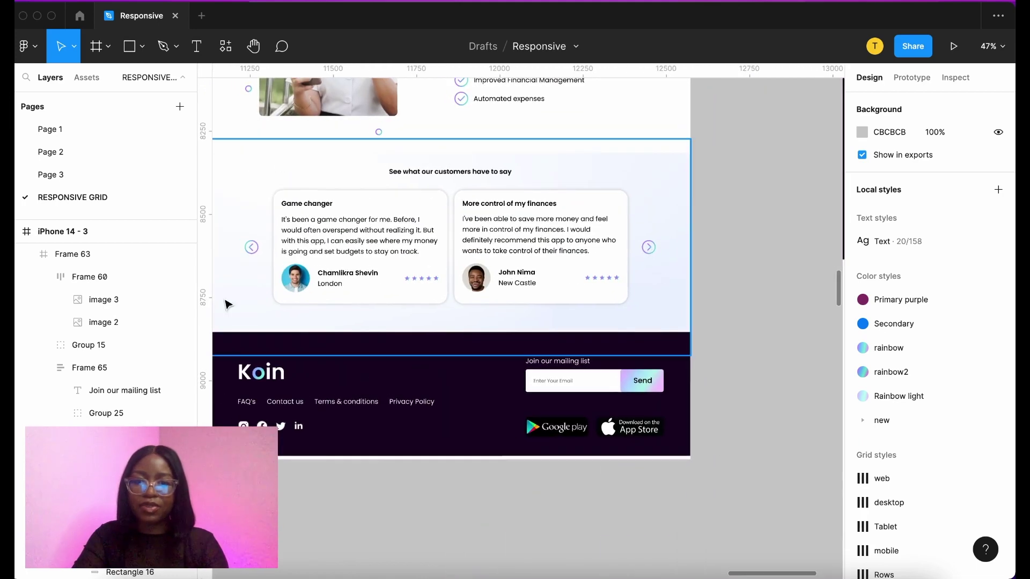
pyautogui.hscroll(10, 634, 455)
pyautogui.scroll(-8, 634, 456)
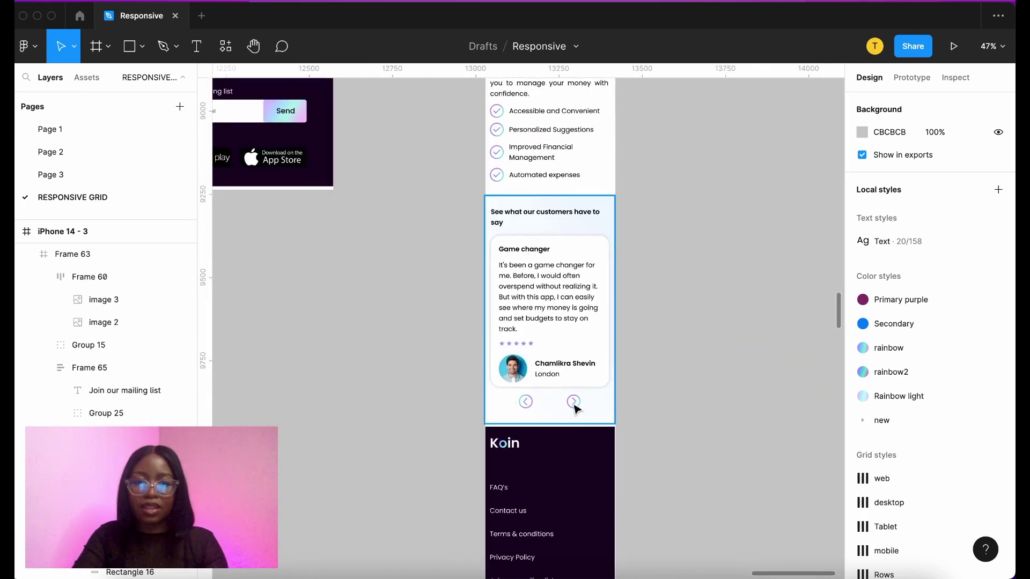
pyautogui.scroll(-5, 644, 414)
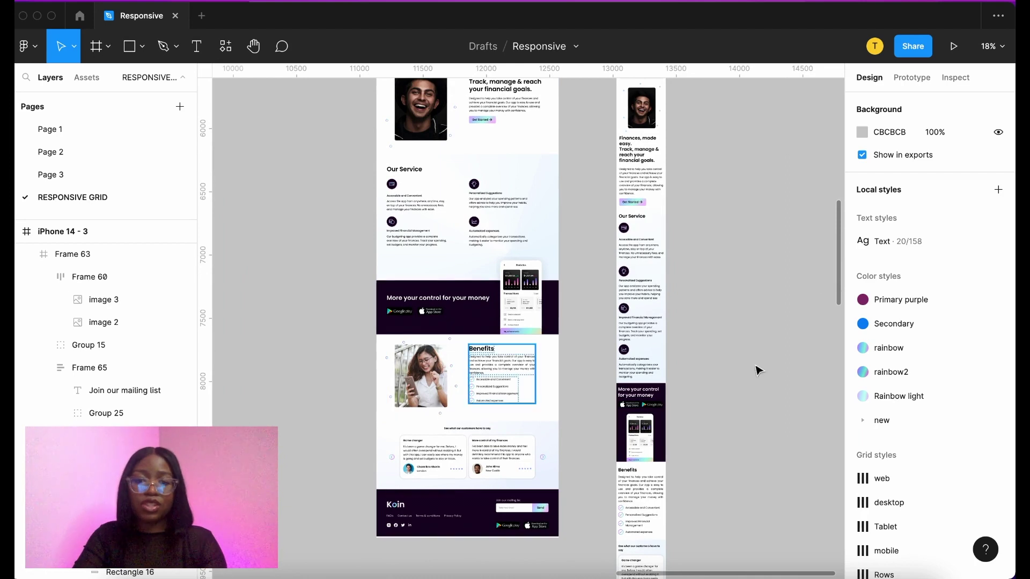
pyautogui.scroll(3, 692, 374)
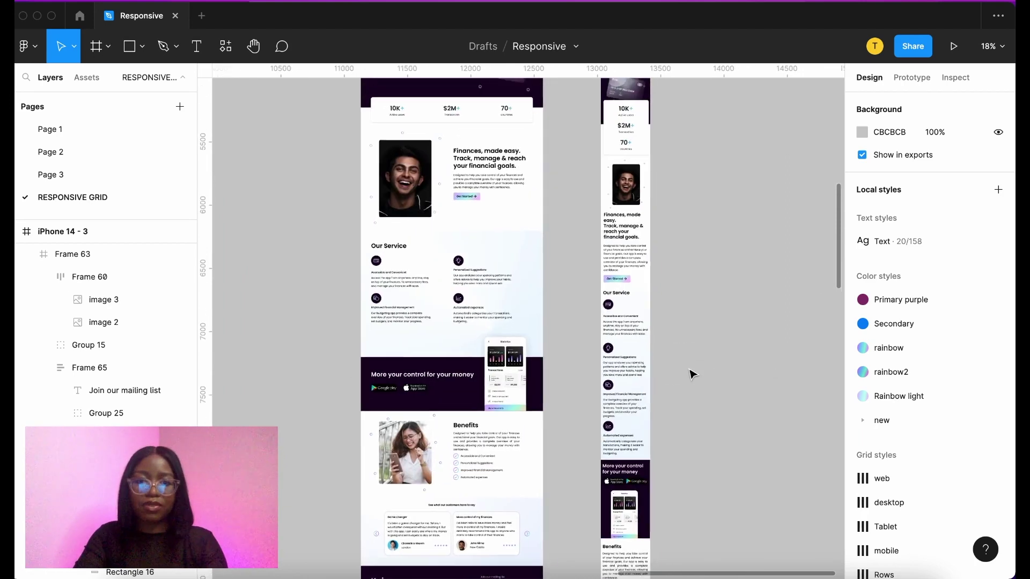
pyautogui.scroll(-5, 677, 244)
pyautogui.scroll(-3, 672, 378)
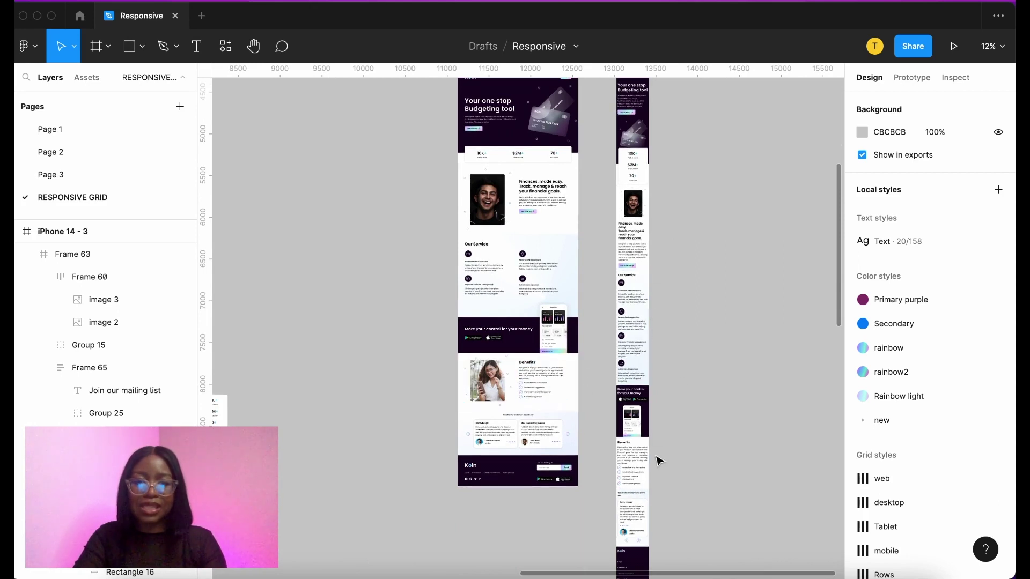
pyautogui.scroll(-5, 657, 464)
pyautogui.scroll(2, 657, 464)
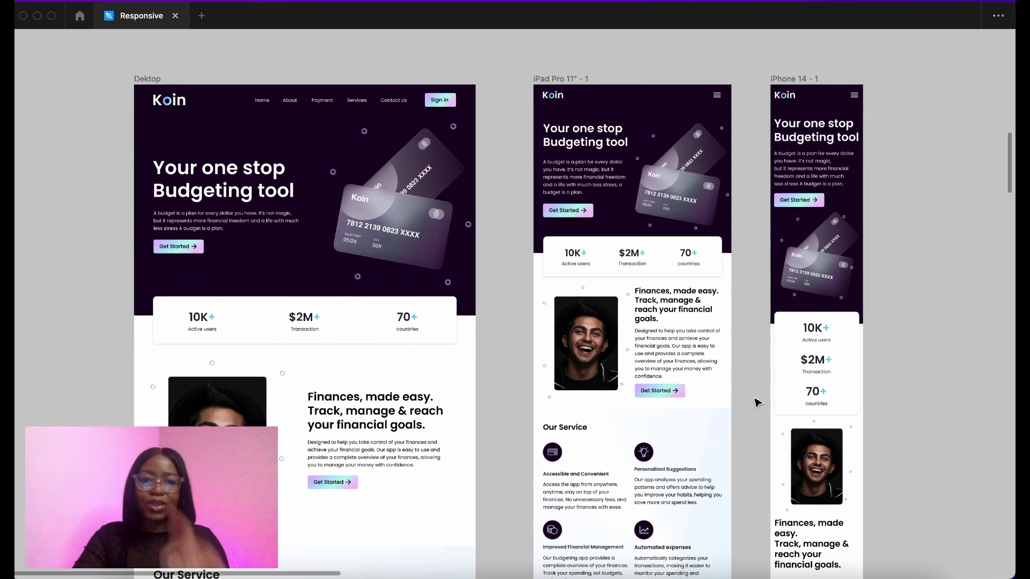
# Scroll through the full-screen desktop, iPad and iPhone layouts, selecting the mobile Benefits section.
pyautogui.scroll(-5, 756, 402)
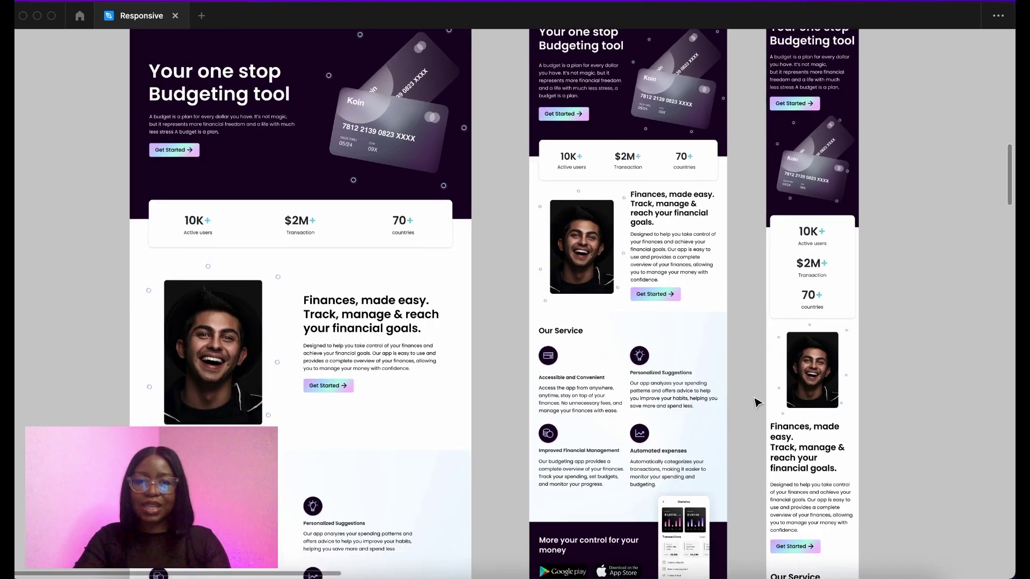
pyautogui.scroll(-10, 757, 402)
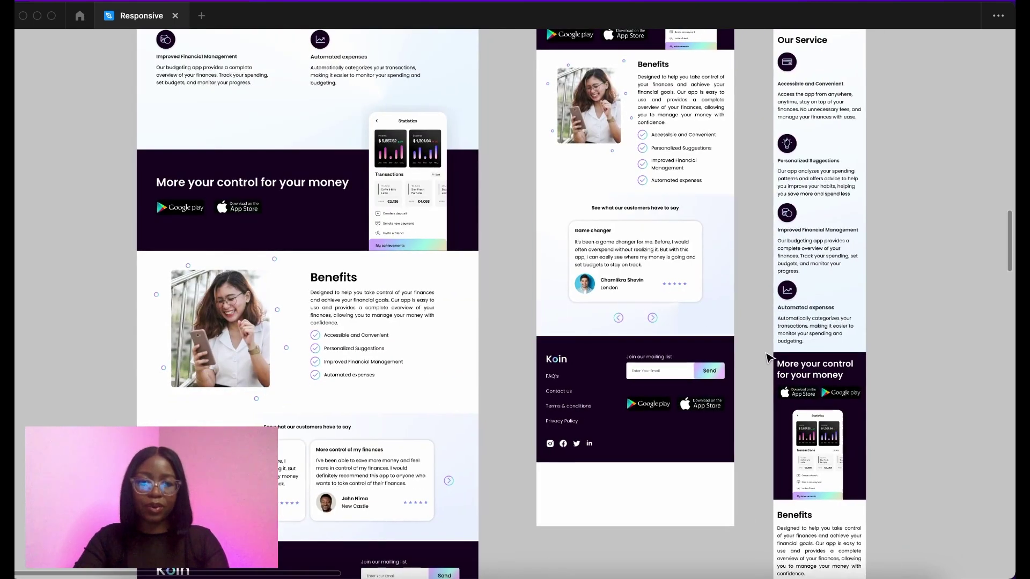
pyautogui.scroll(-6, 770, 353)
pyautogui.click(769, 352)
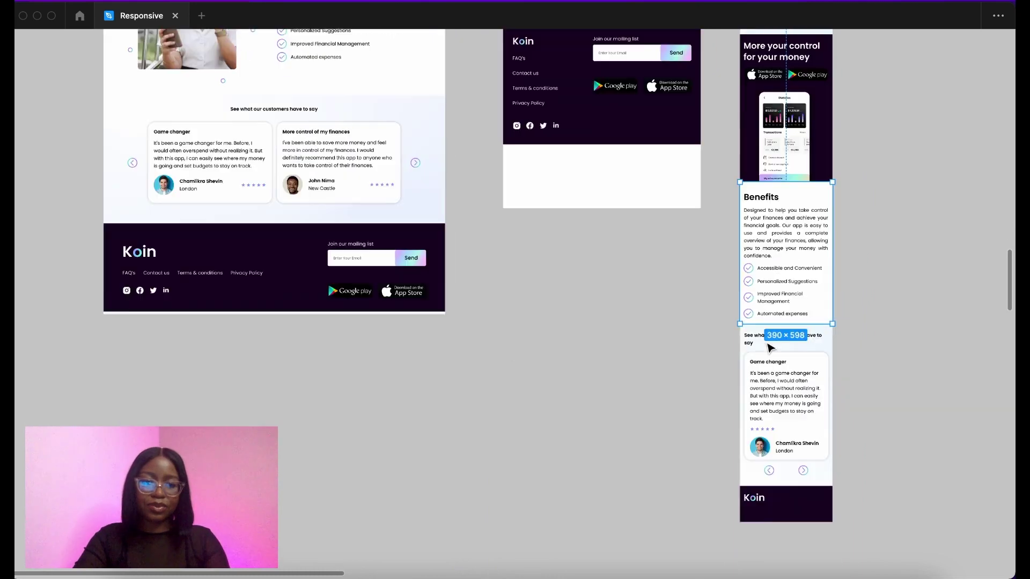
pyautogui.scroll(6, 635, 333)
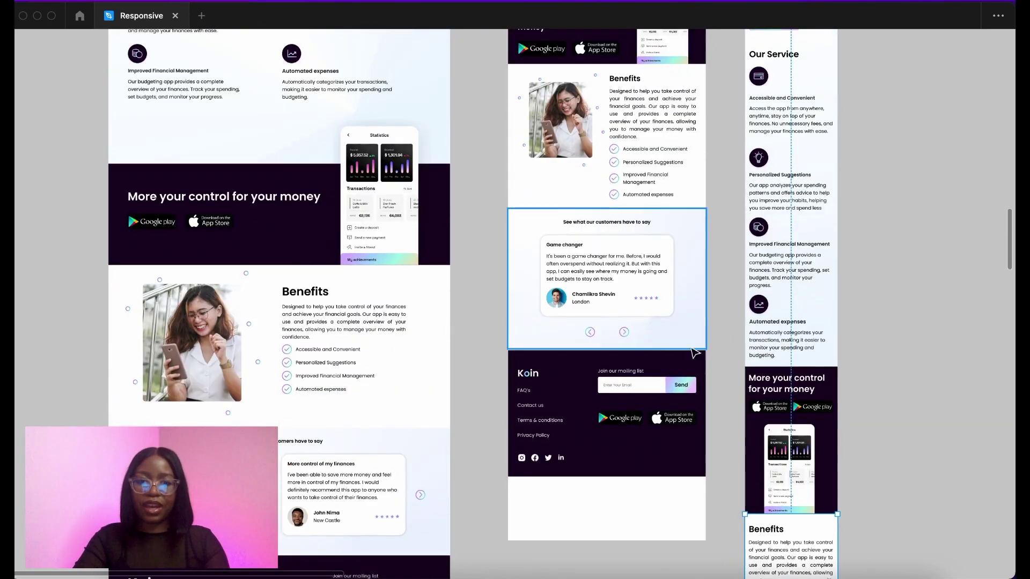
pyautogui.scroll(15, 720, 357)
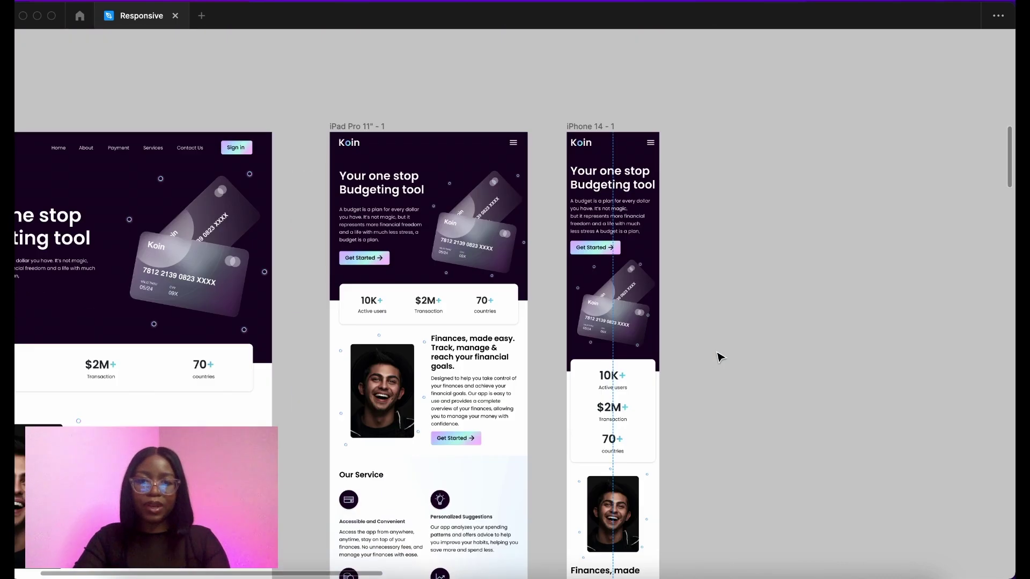
pyautogui.scroll(-10, 720, 356)
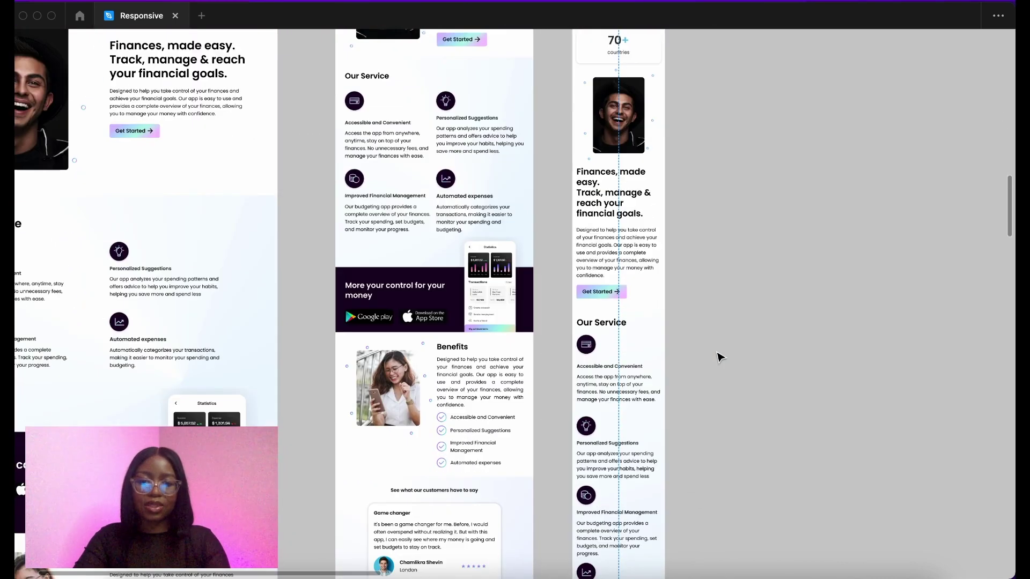
pyautogui.scroll(-12, 720, 356)
pyautogui.hscroll(-2, 720, 357)
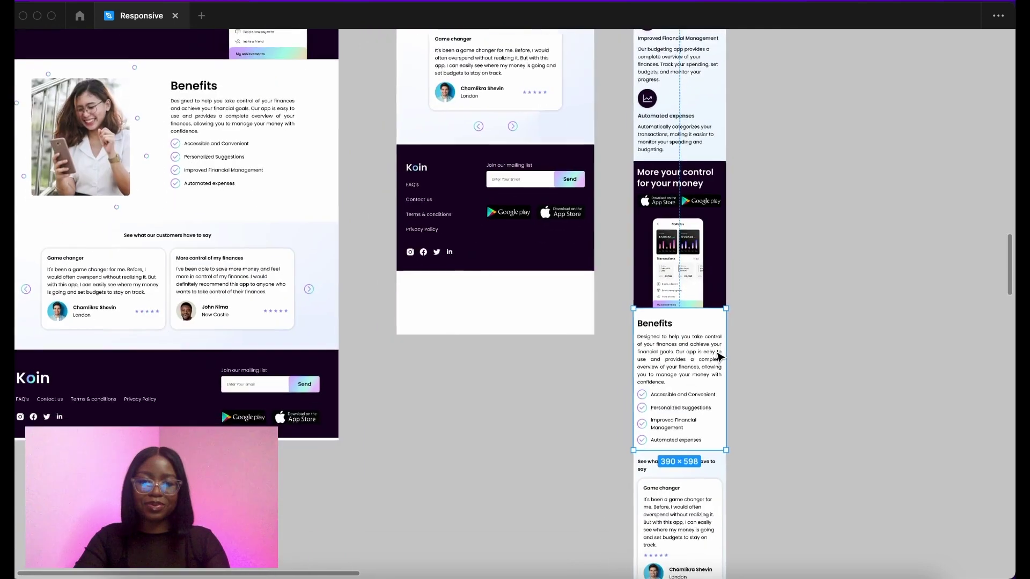
pyautogui.scroll(-2, 721, 356)
pyautogui.scroll(-3, 799, 350)
pyautogui.hscroll(-1, 798, 349)
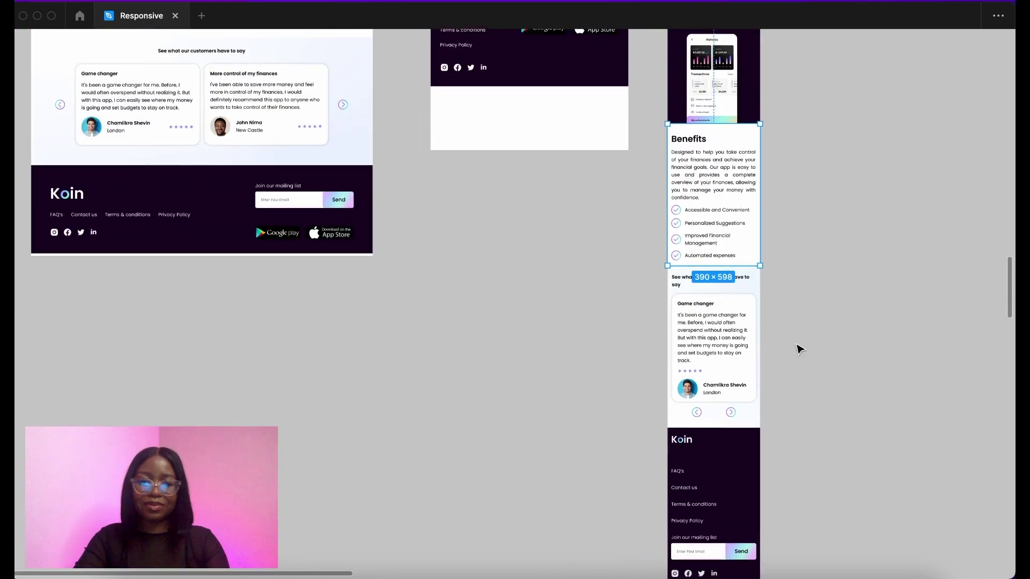